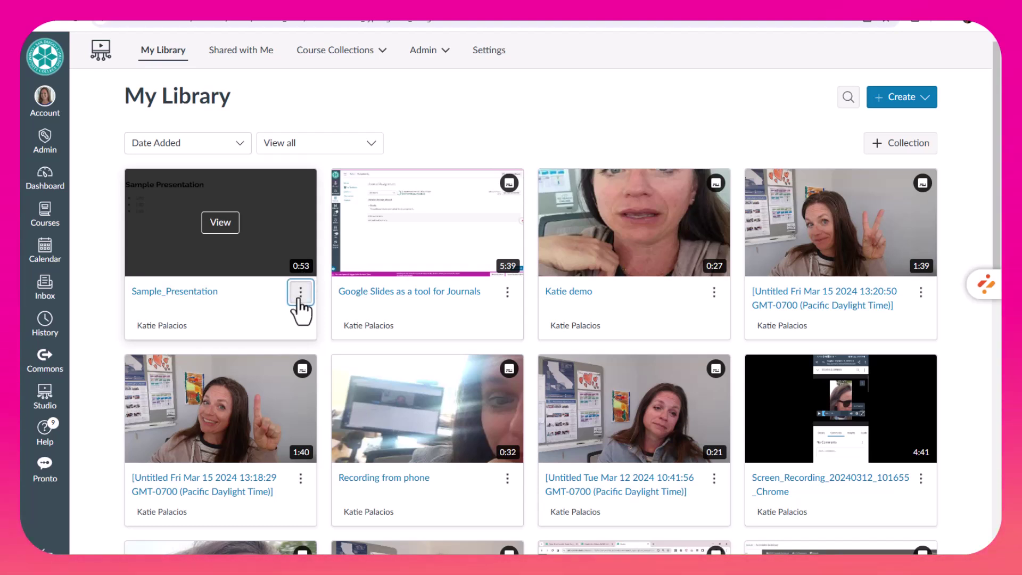
- Open Sample_Presentation in the video editor using Edit Media on its card
{"action": "left_click", "coordinate": [301, 292]}
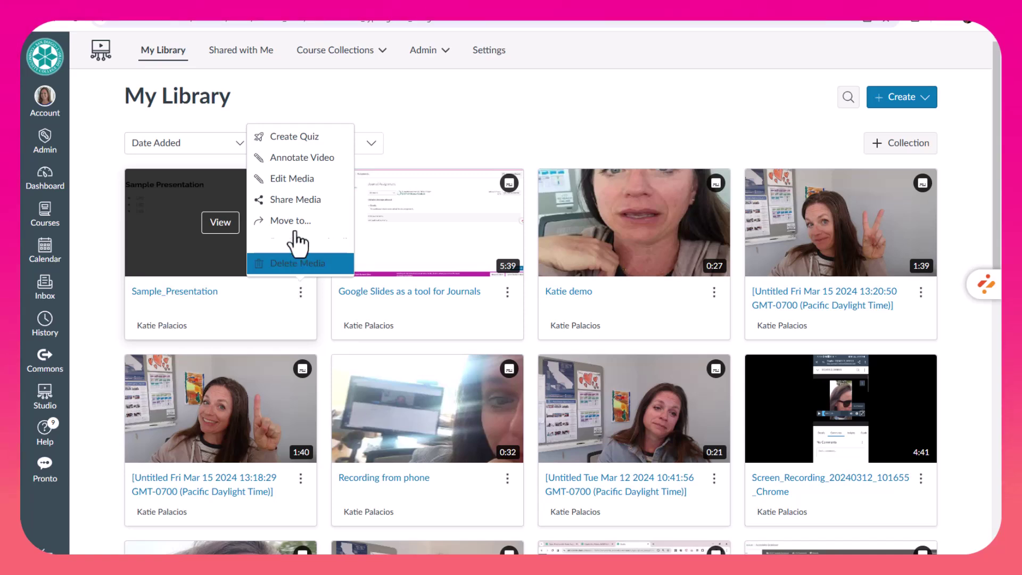
{"action": "left_click", "coordinate": [292, 179]}
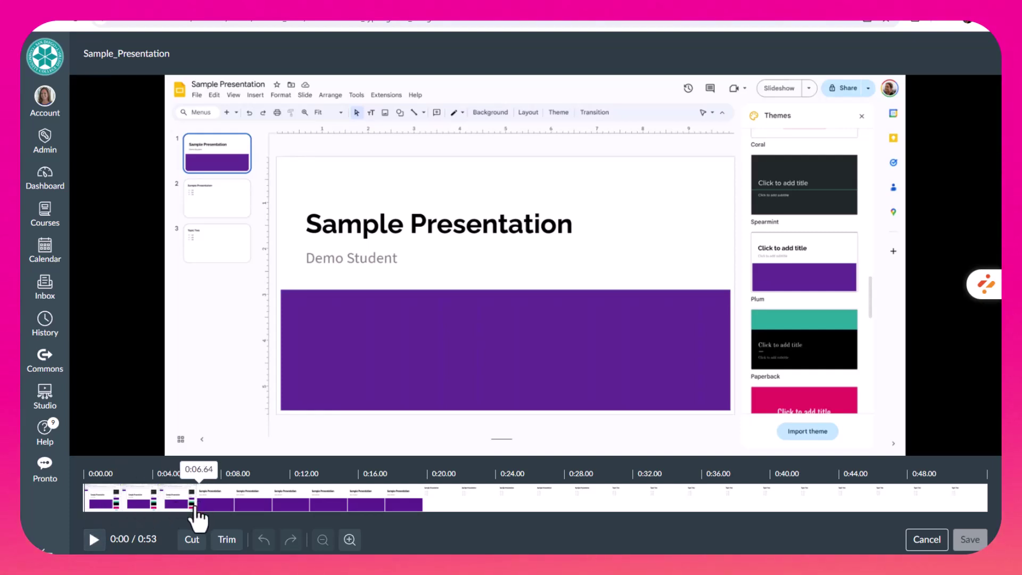
- Preview the video's opening, then place the playhead at 0:07.32
{"action": "left_click", "coordinate": [94, 538]}
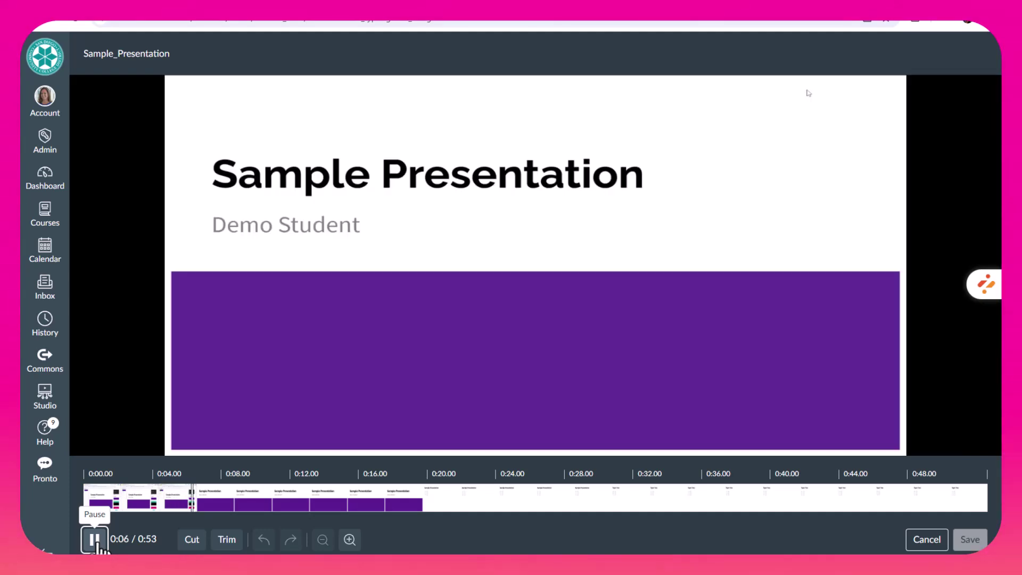
{"action": "left_click", "coordinate": [95, 539]}
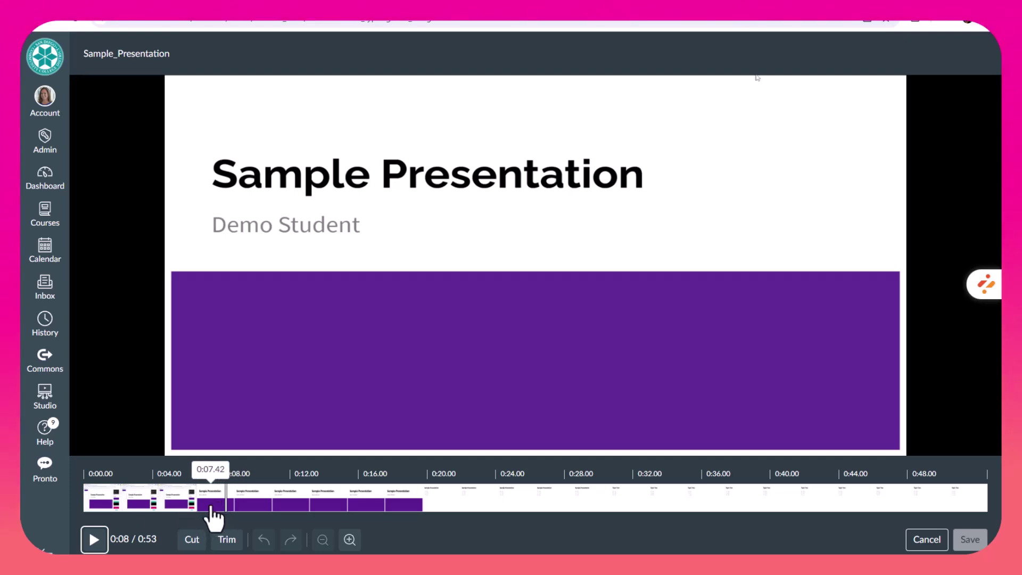
{"action": "left_click", "coordinate": [212, 505]}
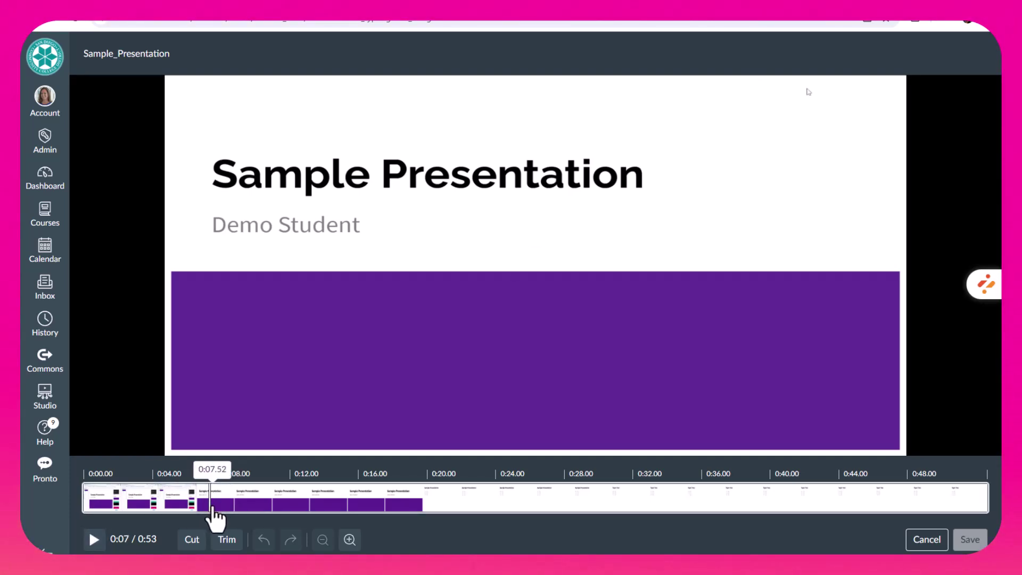
{"action": "left_click", "coordinate": [209, 507]}
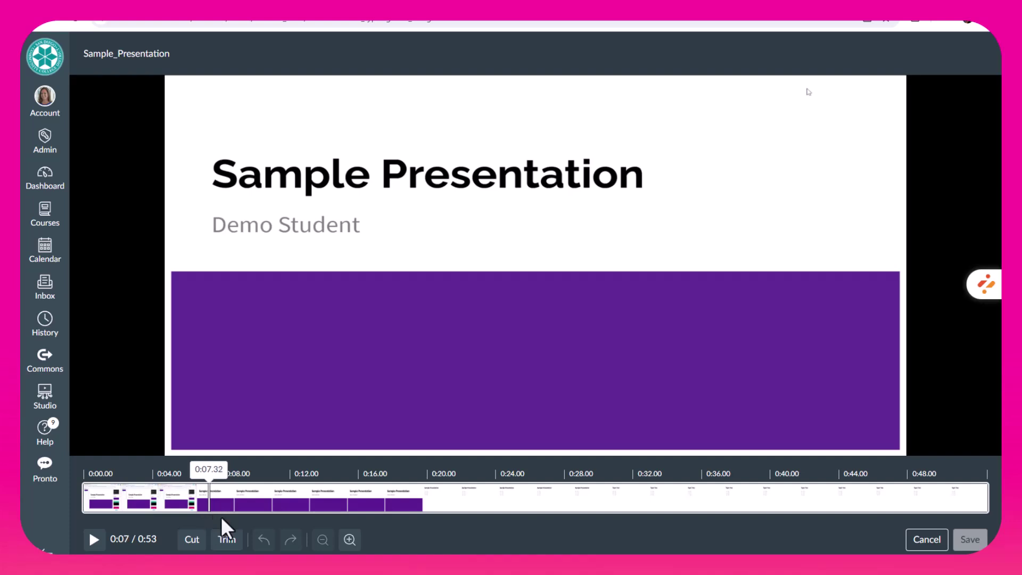
- Start a trim and move its start to about 0:08.59, previewing playback
{"action": "left_click", "coordinate": [228, 539]}
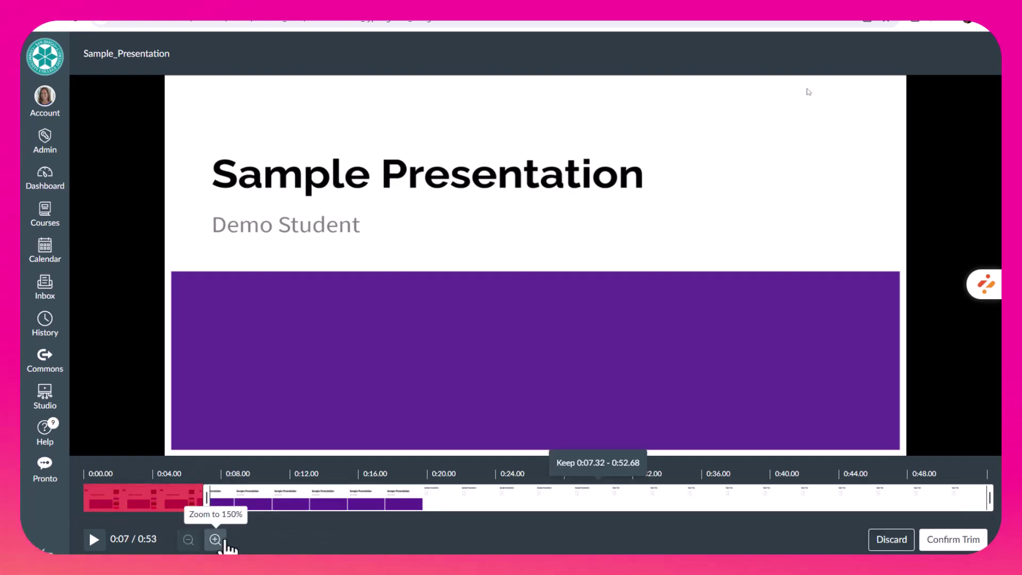
{"action": "left_click", "coordinate": [95, 539]}
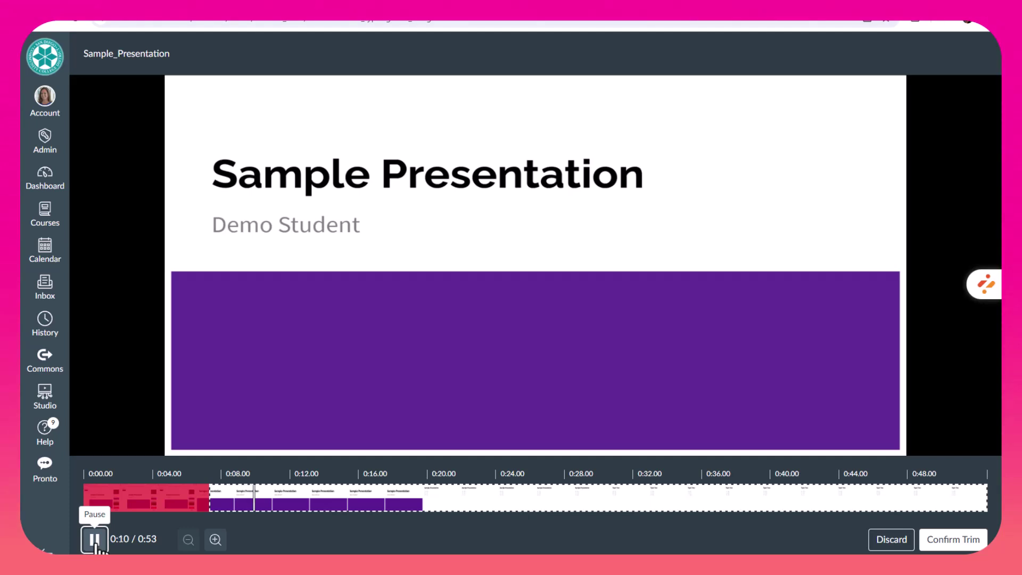
{"action": "left_click", "coordinate": [95, 538]}
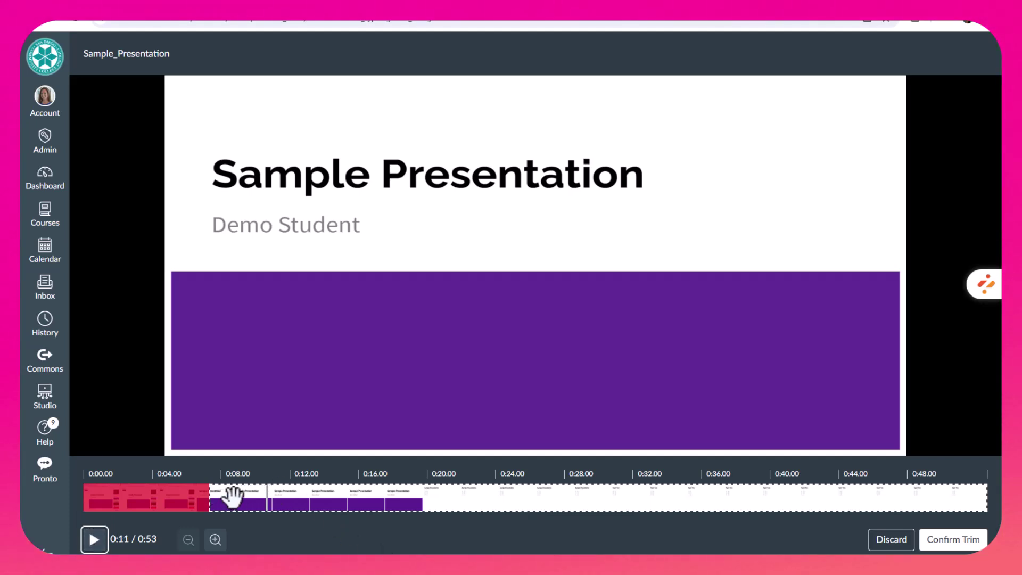
{"action": "mouse_move", "coordinate": [232, 497]}
{"action": "left_mouse_down"}
{"action": "mouse_move", "coordinate": [209, 499]}
{"action": "mouse_move", "coordinate": [240, 499]}
{"action": "mouse_move", "coordinate": [230, 499]}
{"action": "left_mouse_up"}
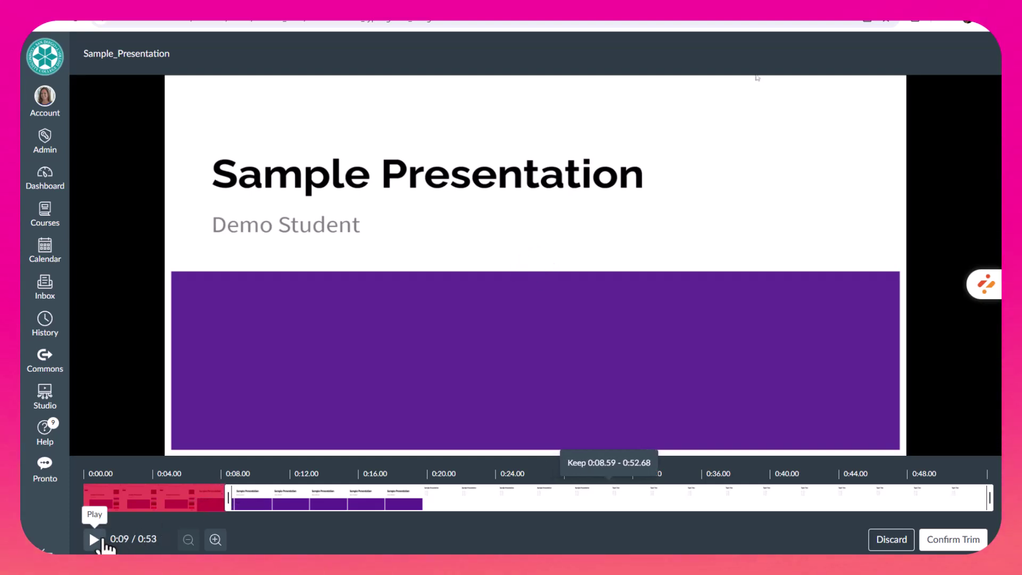
{"action": "left_click", "coordinate": [95, 539]}
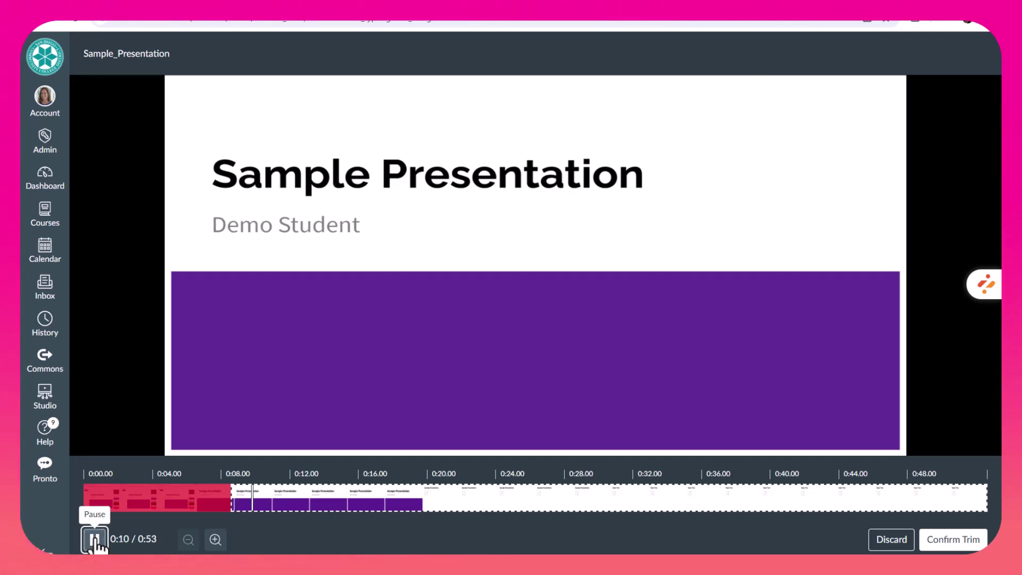
{"action": "left_click", "coordinate": [94, 541]}
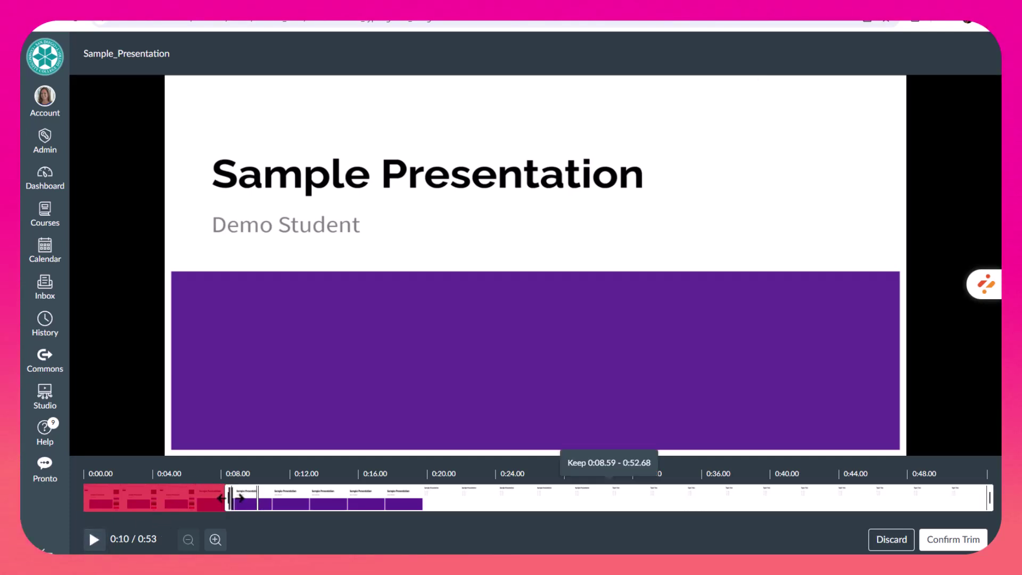
- Shift the trim start to about 0:09.3, preview it, and confirm the trim
{"action": "left_click_drag", "start_coordinate": [230, 499], "coordinate": [234, 499]}
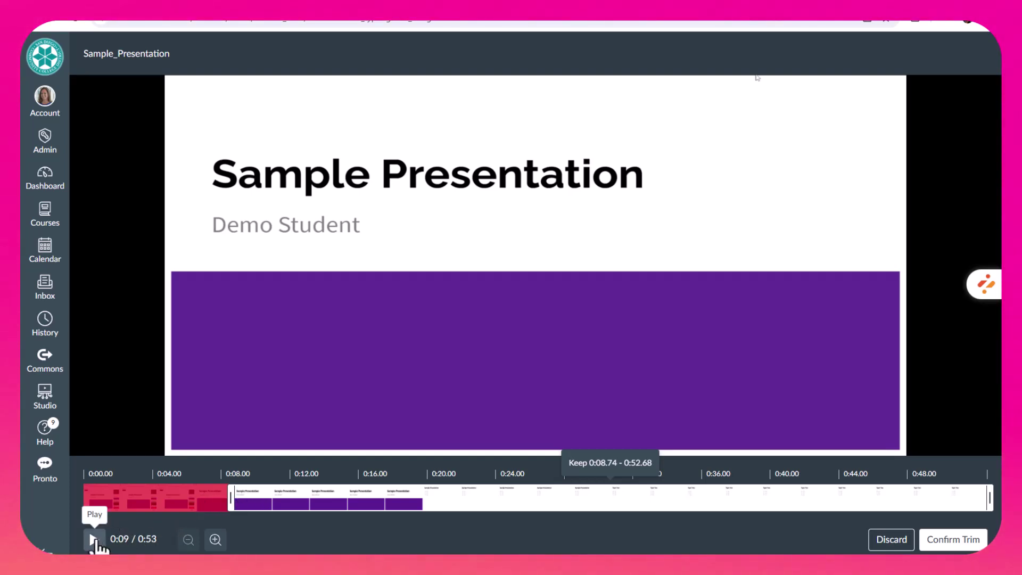
{"action": "left_click", "coordinate": [94, 539]}
{"action": "left_click", "coordinate": [94, 539]}
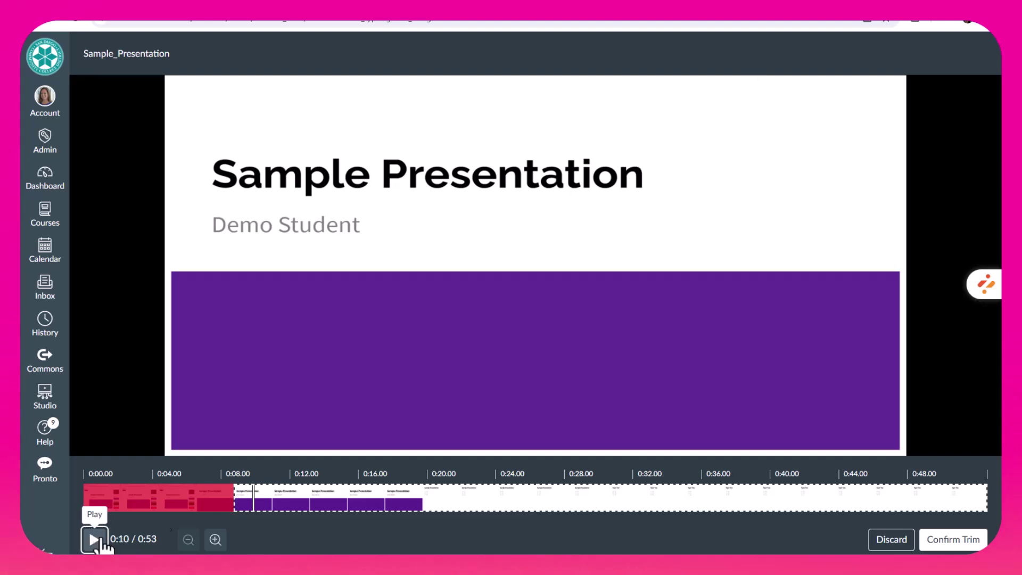
{"action": "left_click_drag", "start_coordinate": [231, 499], "coordinate": [240, 498]}
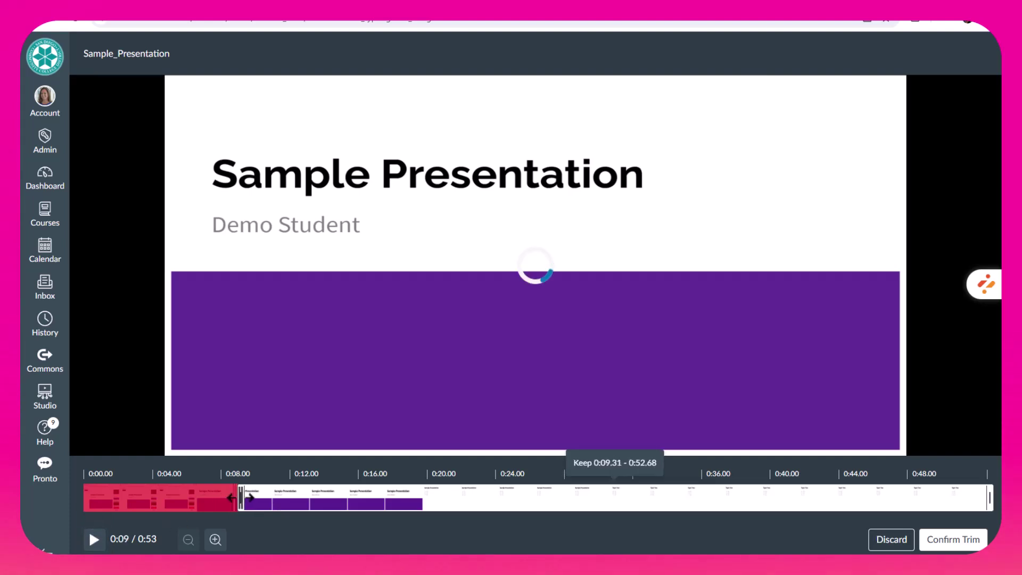
{"action": "left_click", "coordinate": [94, 539]}
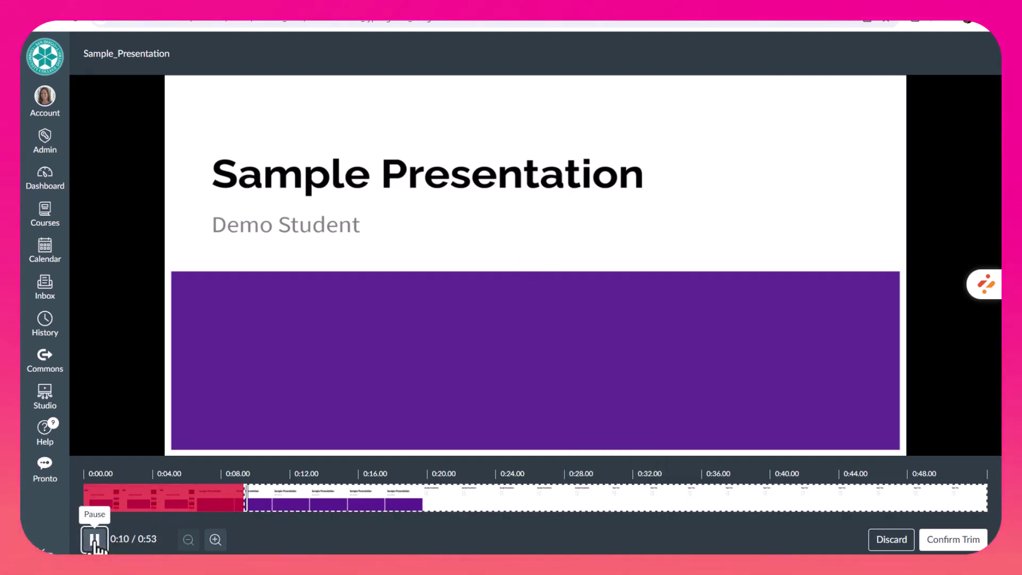
{"action": "left_click", "coordinate": [94, 539]}
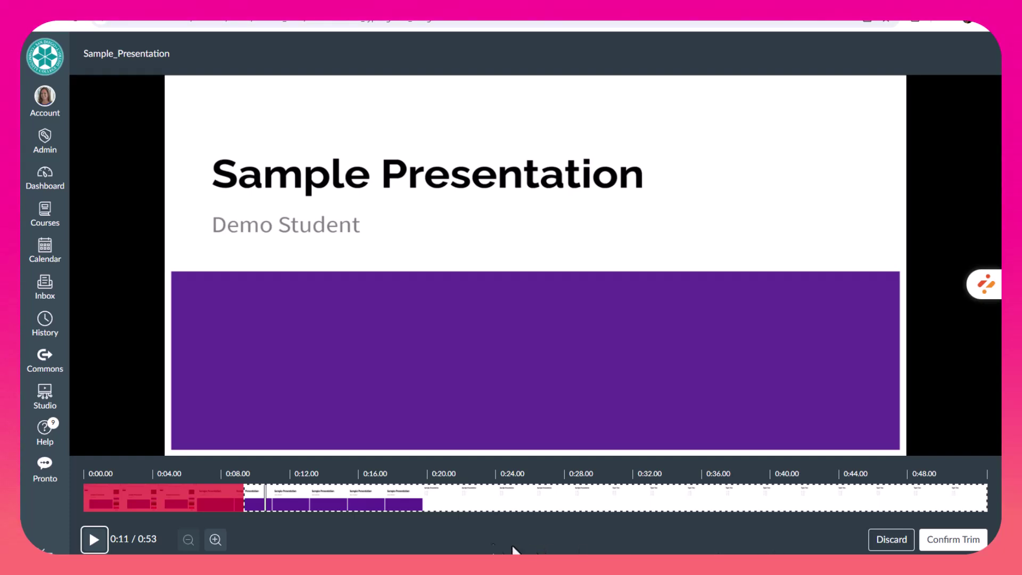
{"action": "left_click", "coordinate": [953, 539]}
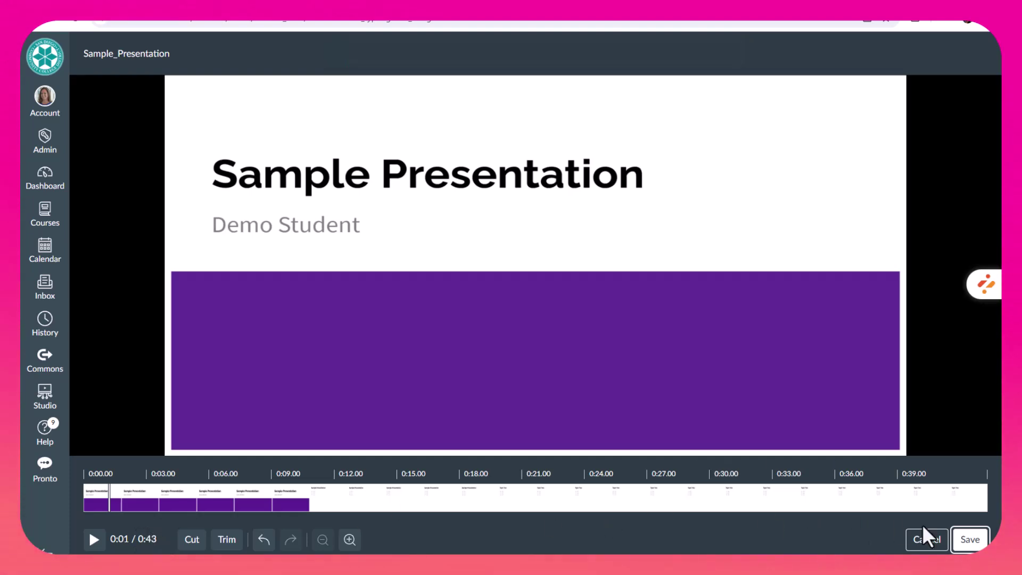
{"action": "left_click", "coordinate": [913, 499]}
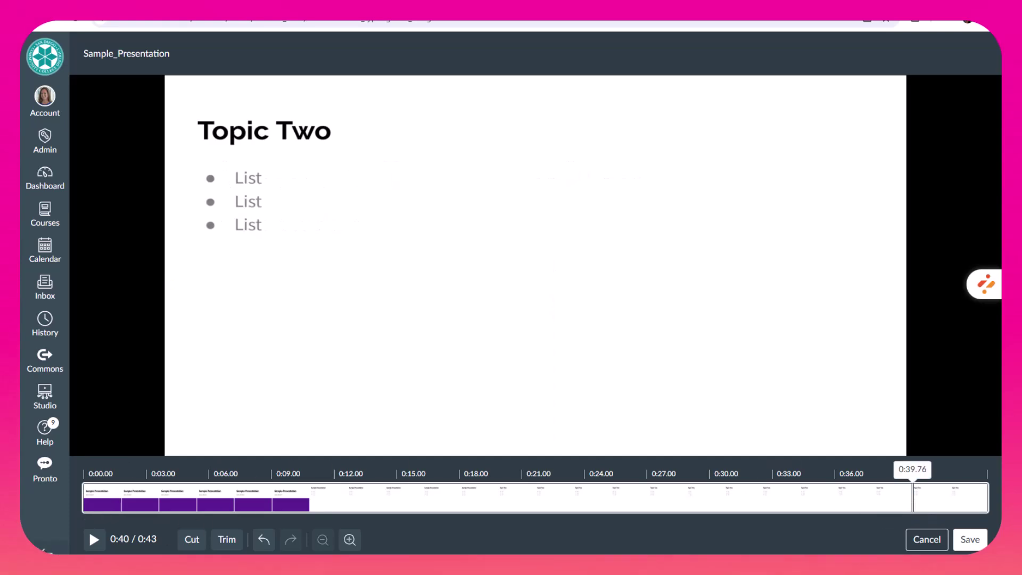
{"action": "left_click", "coordinate": [94, 540]}
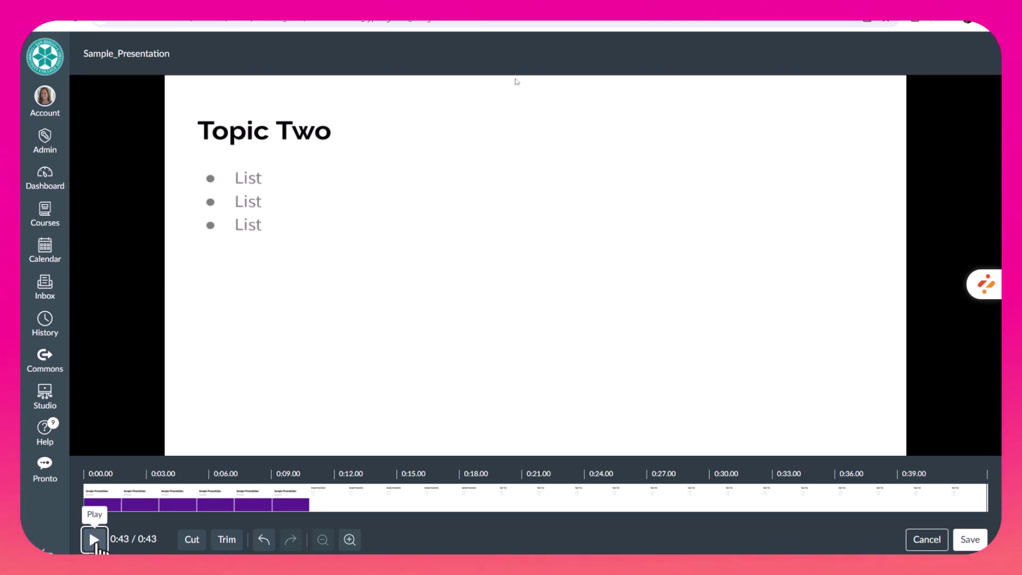
{"action": "left_click", "coordinate": [920, 503]}
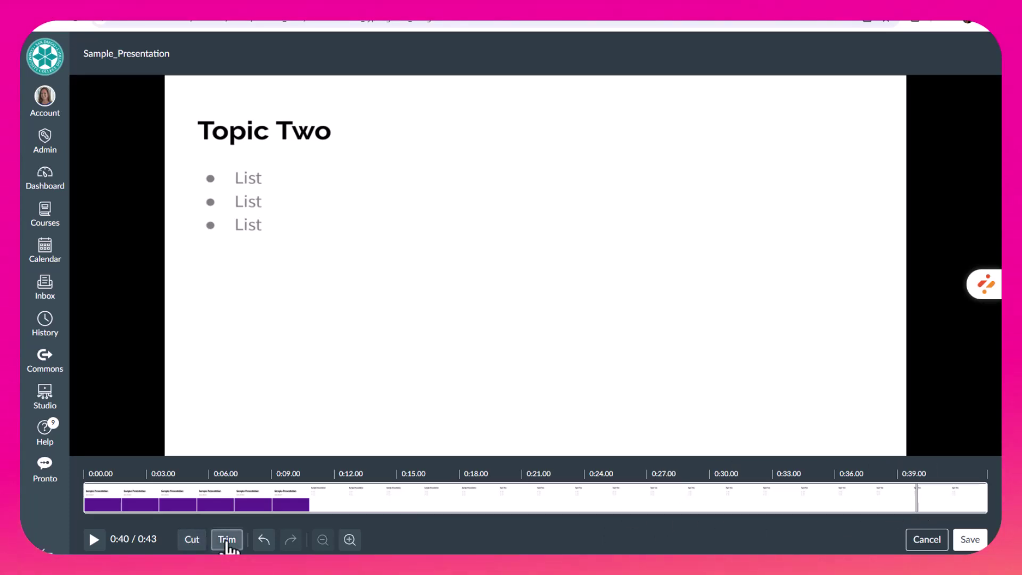
{"action": "left_click", "coordinate": [227, 539]}
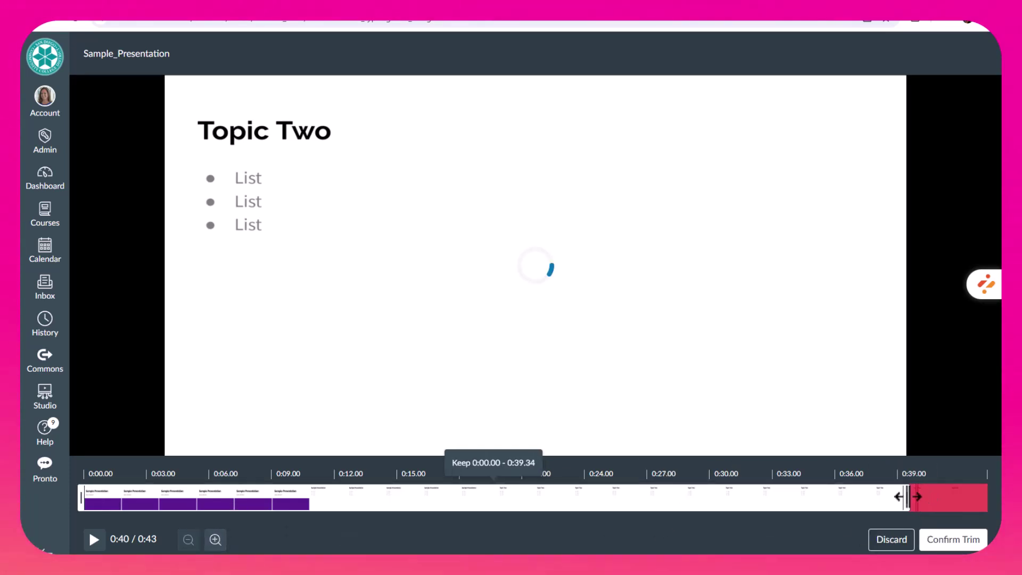
{"action": "left_click_drag", "start_coordinate": [924, 497], "coordinate": [897, 499]}
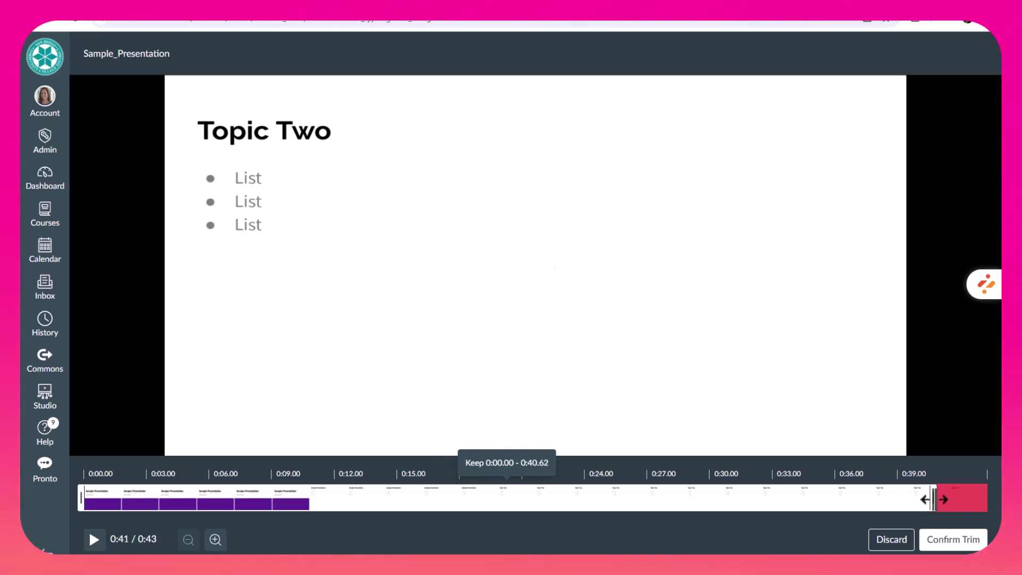
{"action": "left_click", "coordinate": [892, 540]}
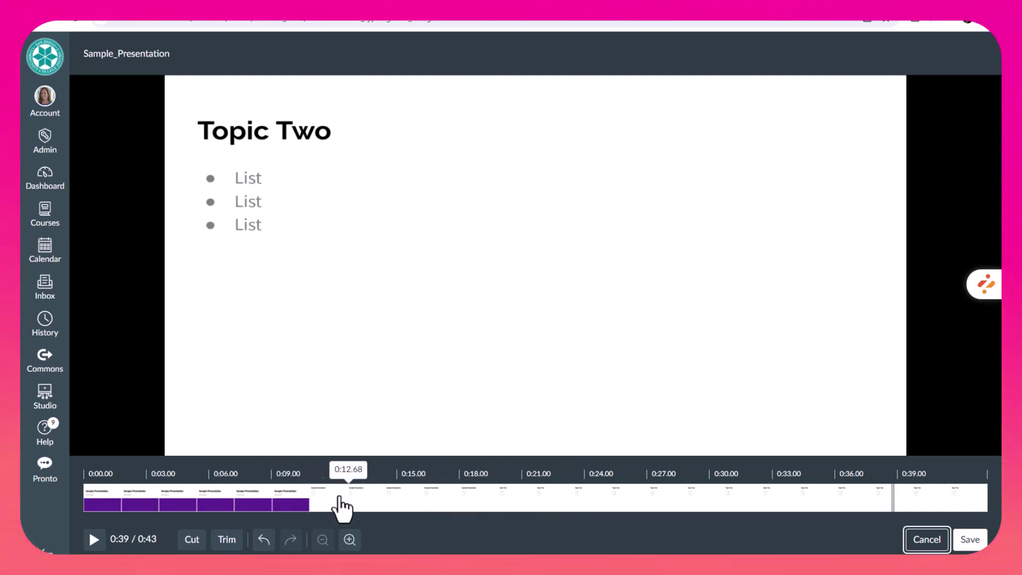
- Play from 0:07 to 0:37, then split the video at 0:25.76
{"action": "left_click", "coordinate": [239, 502]}
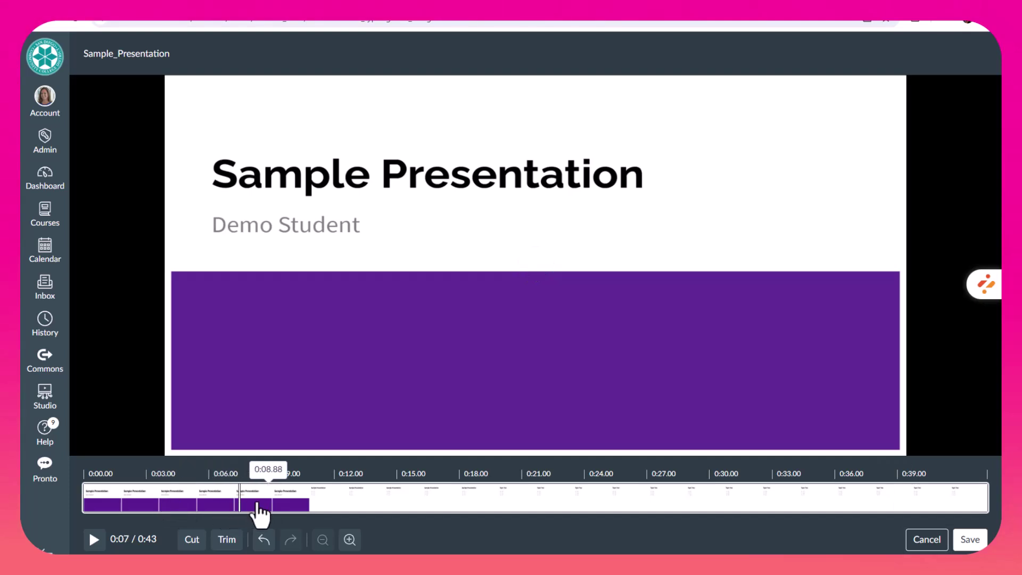
{"action": "left_click", "coordinate": [94, 540]}
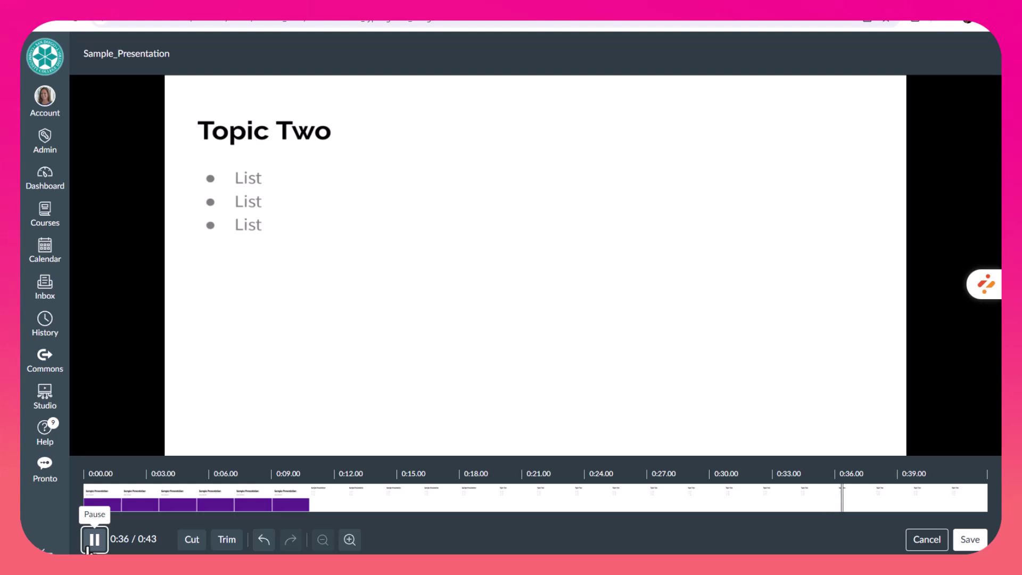
{"action": "left_click", "coordinate": [94, 540]}
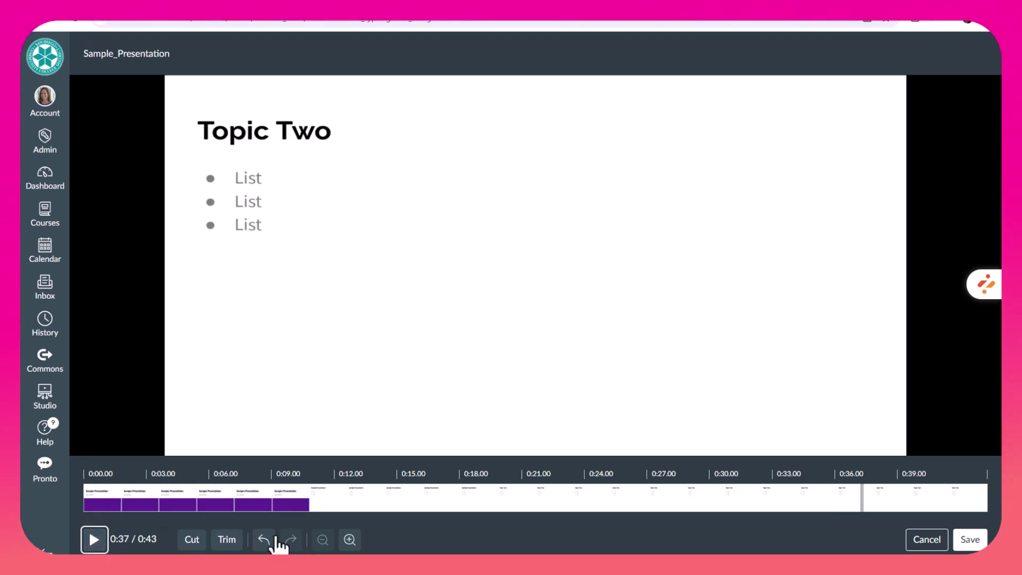
{"action": "left_click", "coordinate": [622, 498]}
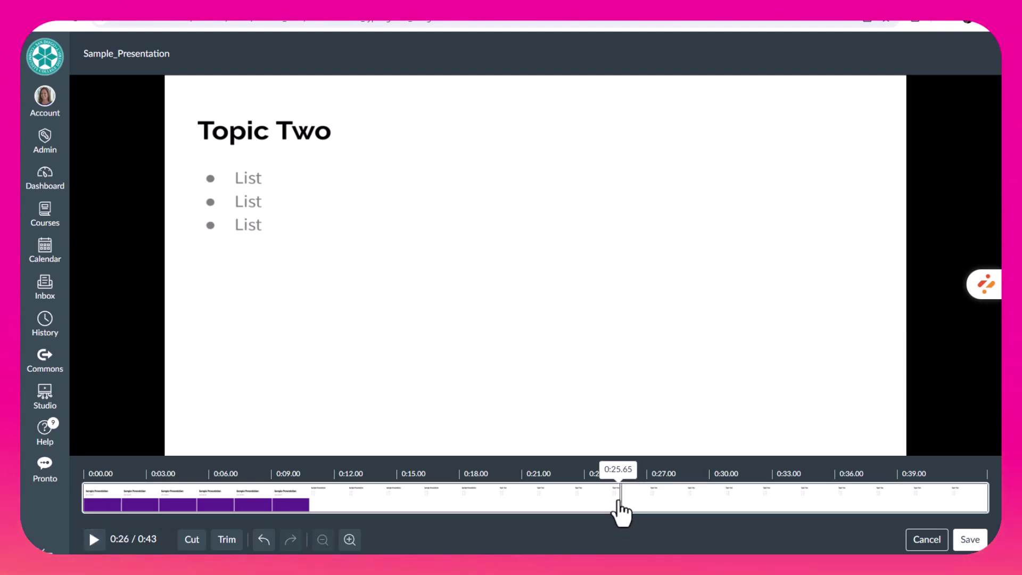
{"action": "left_click", "coordinate": [191, 539]}
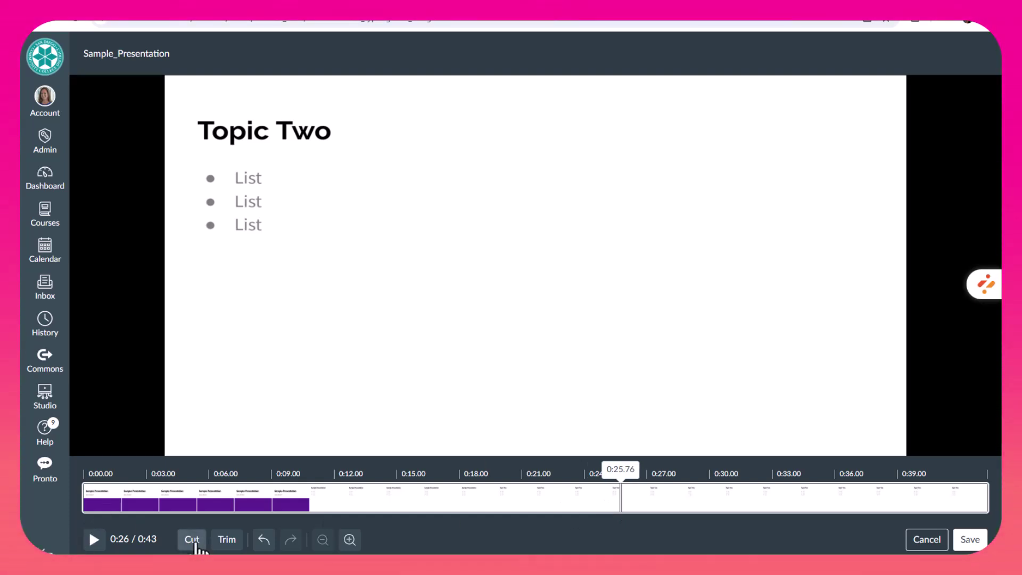
- Mark a cut section from about 0:21 to 0:33
{"action": "left_click", "coordinate": [191, 540]}
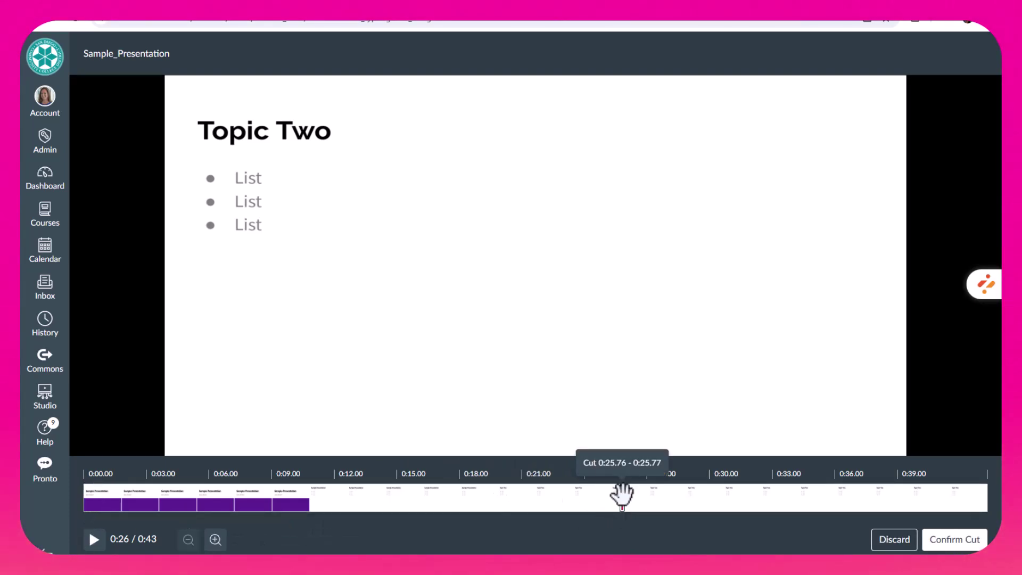
{"action": "left_click_drag", "start_coordinate": [622, 497], "coordinate": [517, 494]}
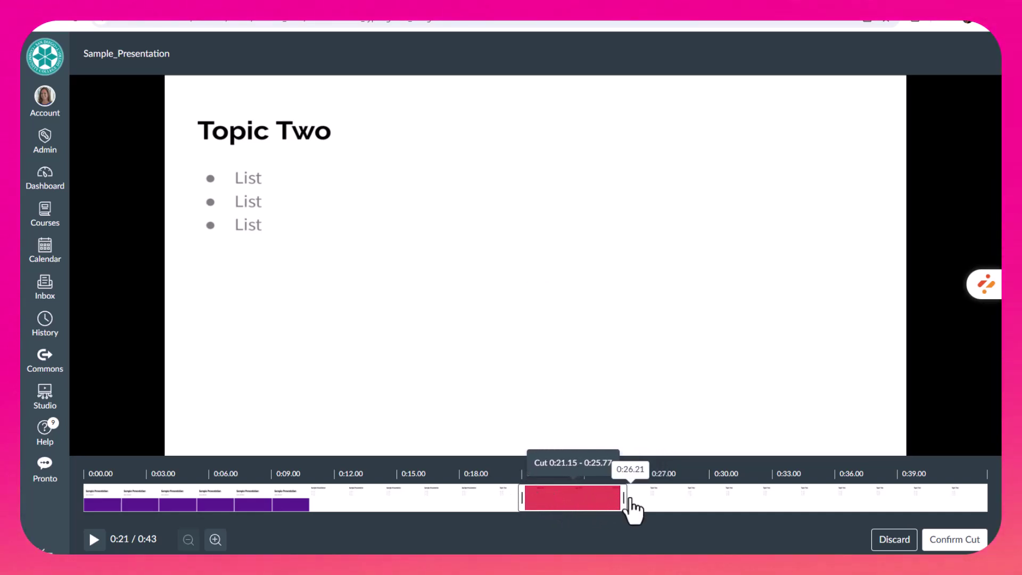
{"action": "left_click_drag", "start_coordinate": [623, 499], "coordinate": [776, 500]}
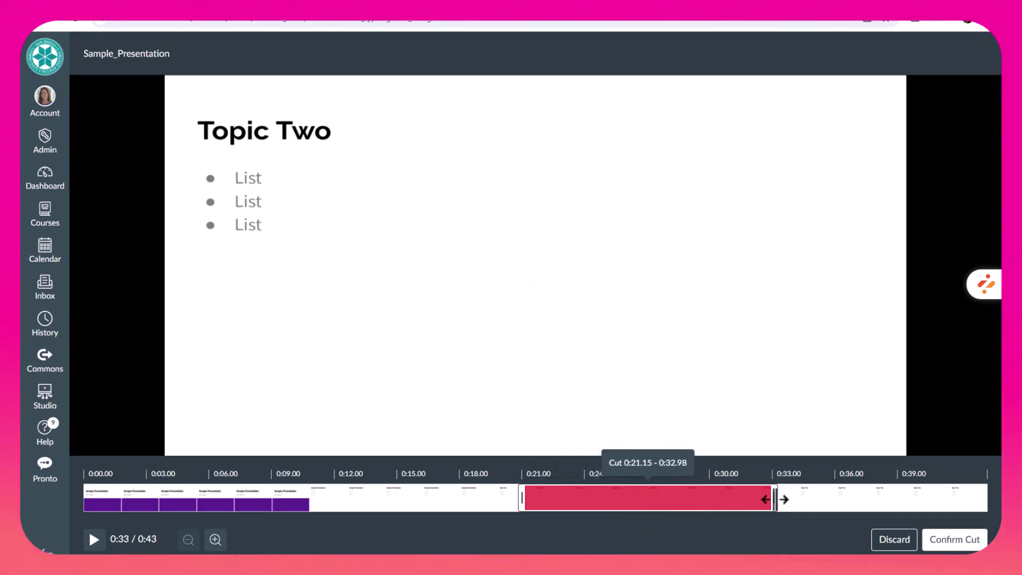
- Preview playback from 0:18.70 and 0:19.71, just before the cut
{"action": "left_click", "coordinate": [473, 501]}
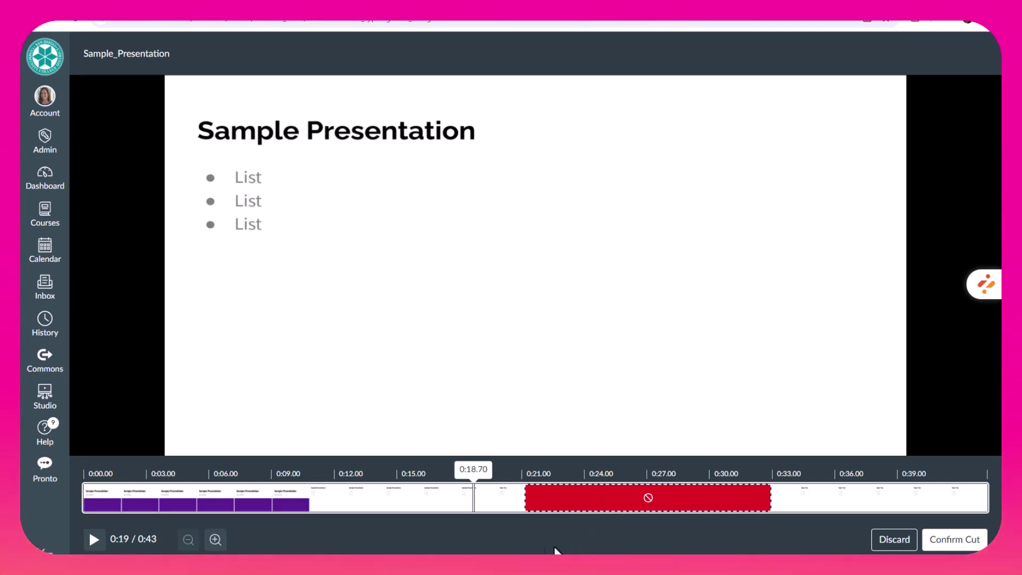
{"action": "left_click", "coordinate": [93, 539]}
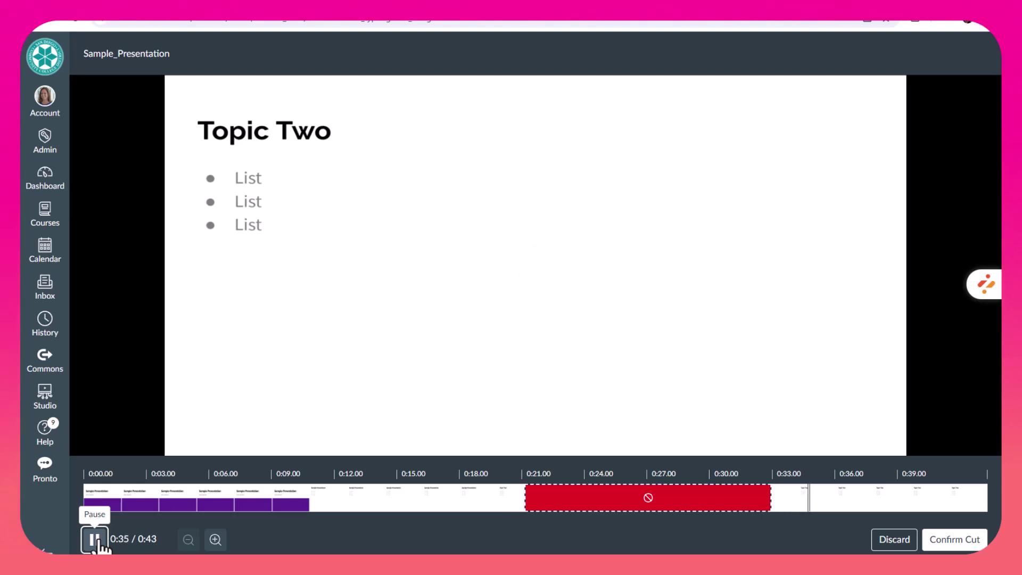
{"action": "left_click", "coordinate": [94, 539]}
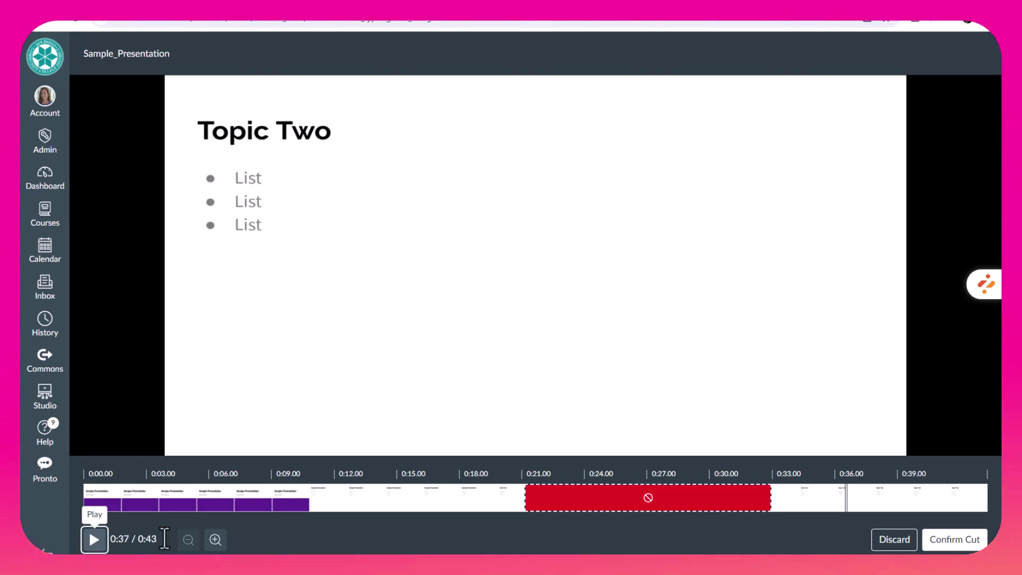
{"action": "left_click", "coordinate": [482, 501]}
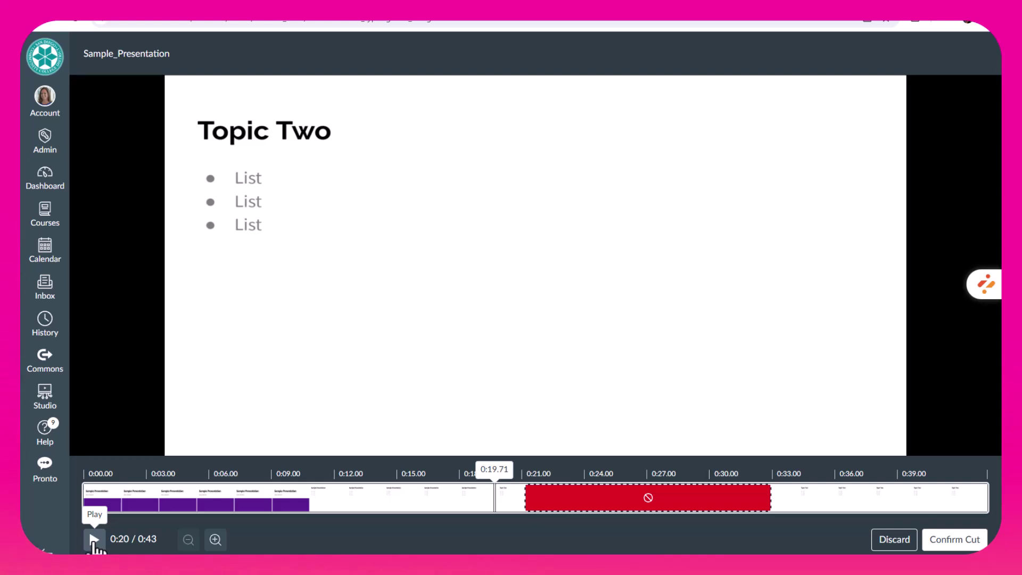
{"action": "left_click", "coordinate": [94, 540]}
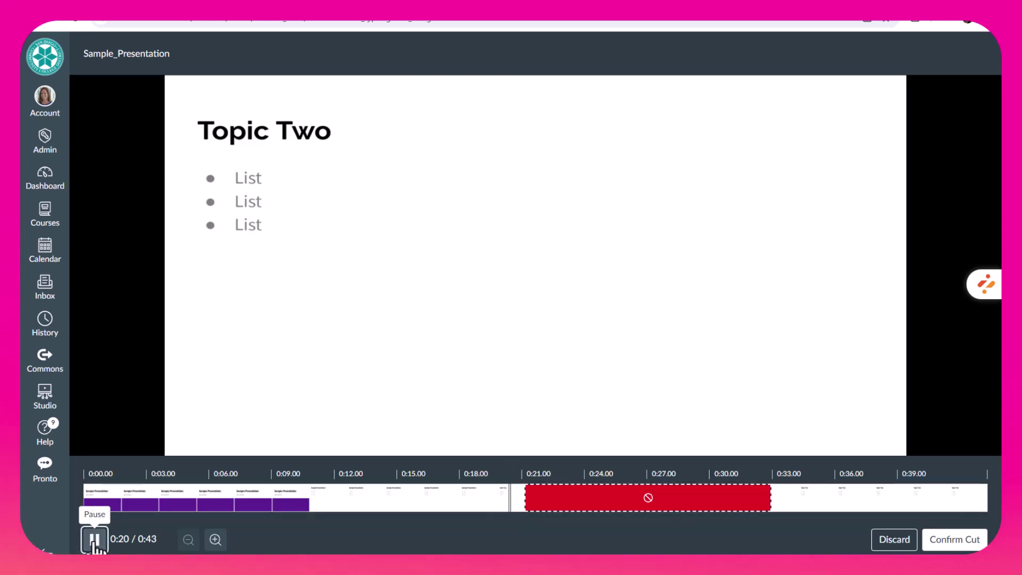
{"action": "left_click", "coordinate": [94, 540]}
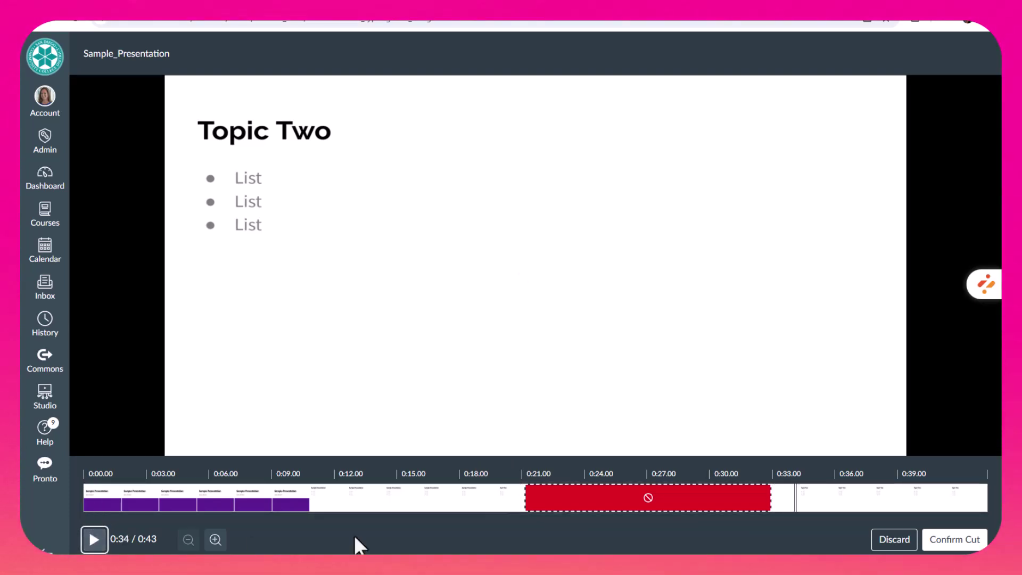
- Extend the cut end to 0:33.54 and preview playback from 0:20 and 0:17
{"action": "left_click", "coordinate": [735, 498]}
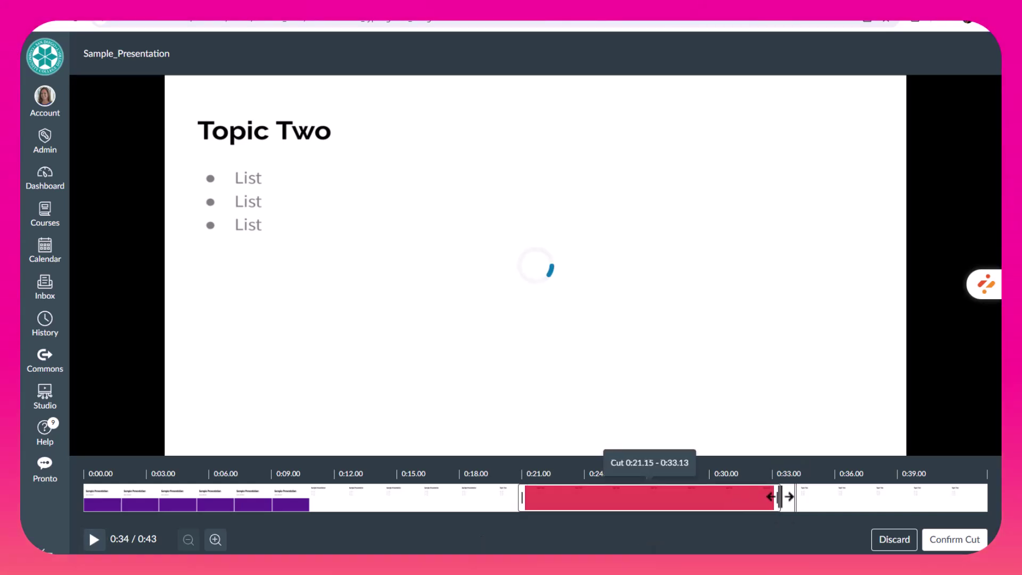
{"action": "left_click_drag", "start_coordinate": [775, 498], "coordinate": [785, 498]}
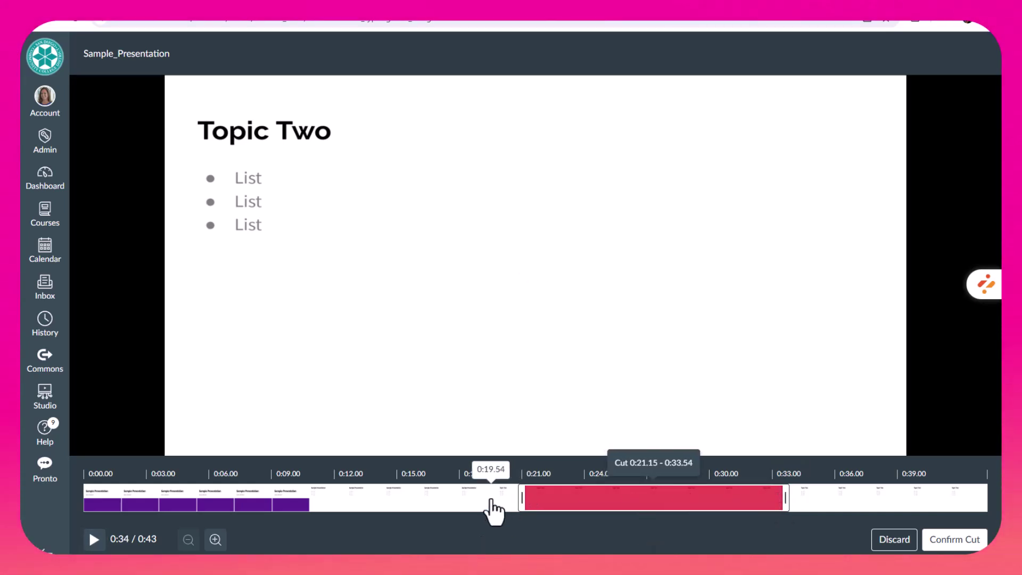
{"action": "left_click", "coordinate": [493, 504]}
{"action": "left_click", "coordinate": [94, 540]}
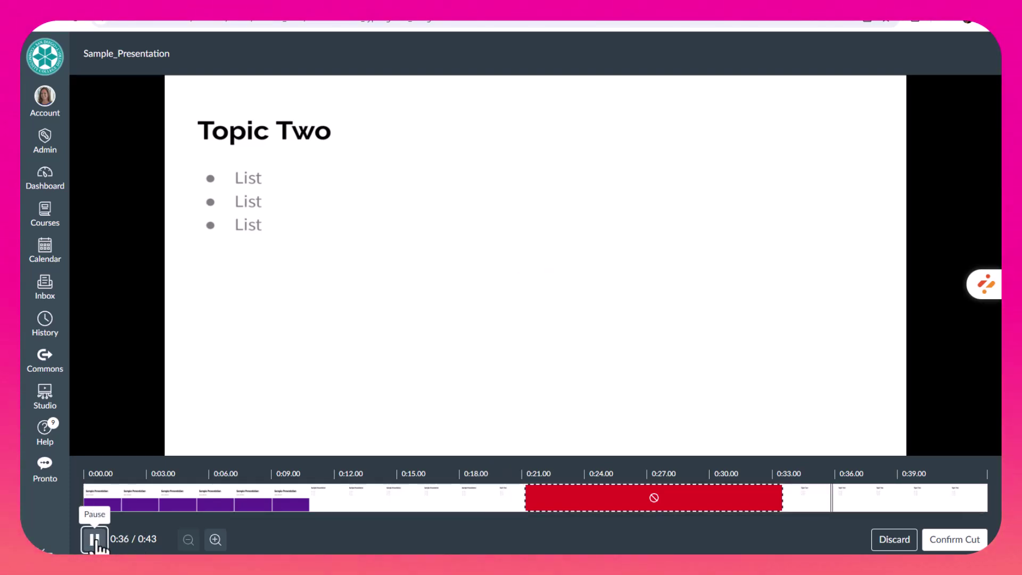
{"action": "left_click", "coordinate": [94, 540]}
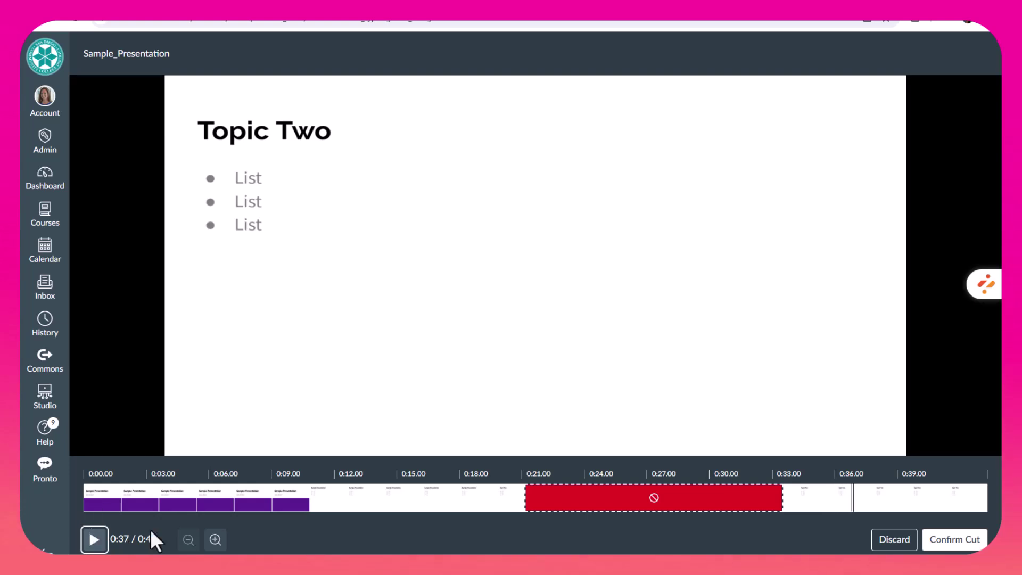
{"action": "left_click", "coordinate": [441, 504]}
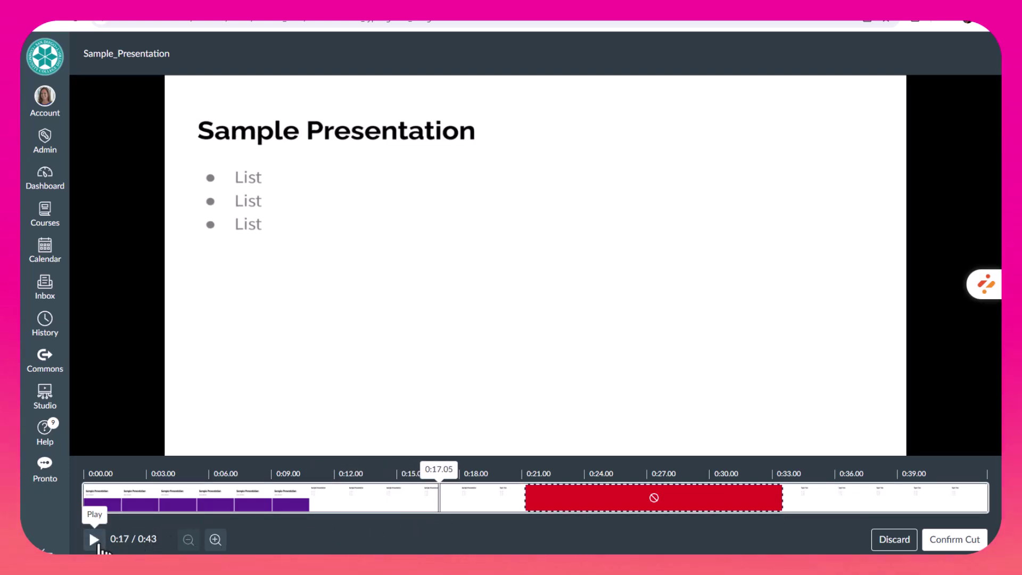
{"action": "left_click", "coordinate": [95, 540]}
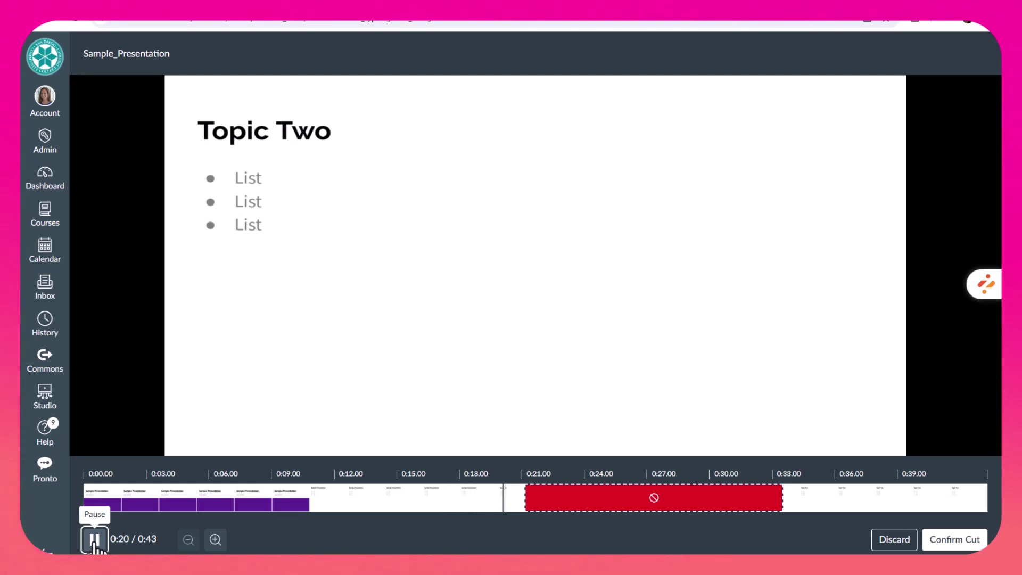
{"action": "left_click", "coordinate": [94, 540]}
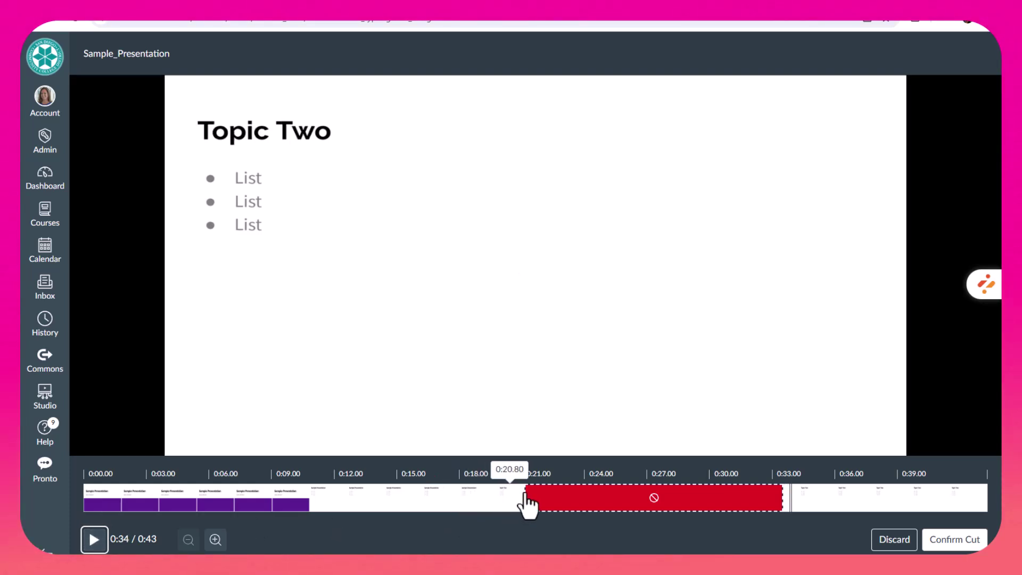
- Set the cut start to 0:19.78, checking footage on both sides of the cut
{"action": "left_click_drag", "start_coordinate": [525, 497], "coordinate": [482, 498]}
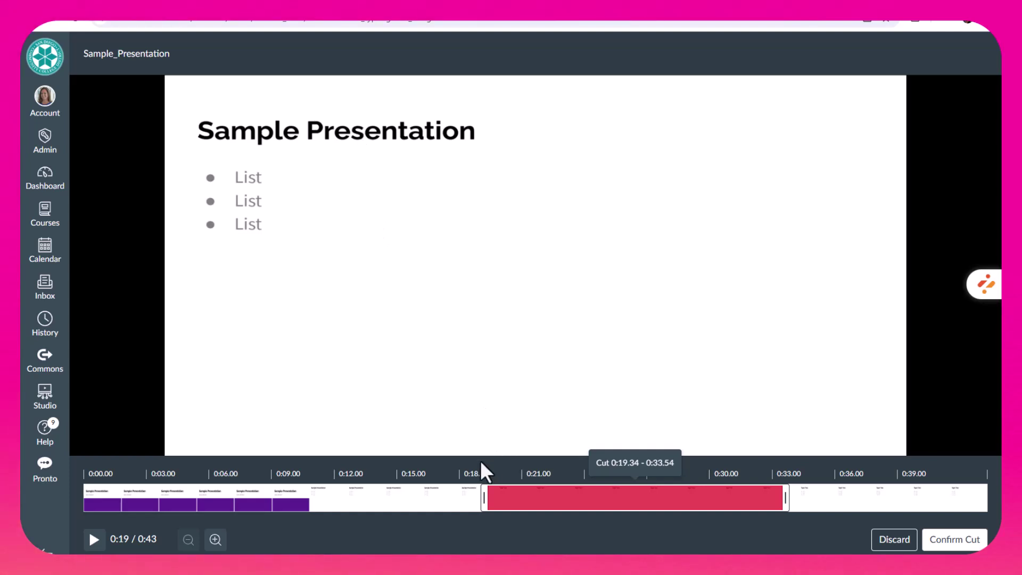
{"action": "left_click", "coordinate": [455, 497]}
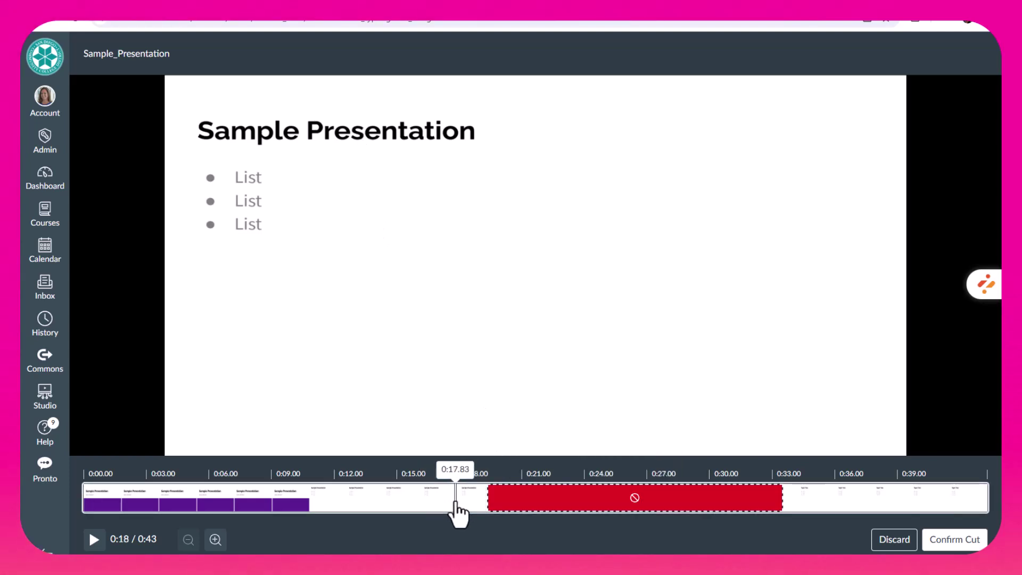
{"action": "left_click", "coordinate": [795, 502]}
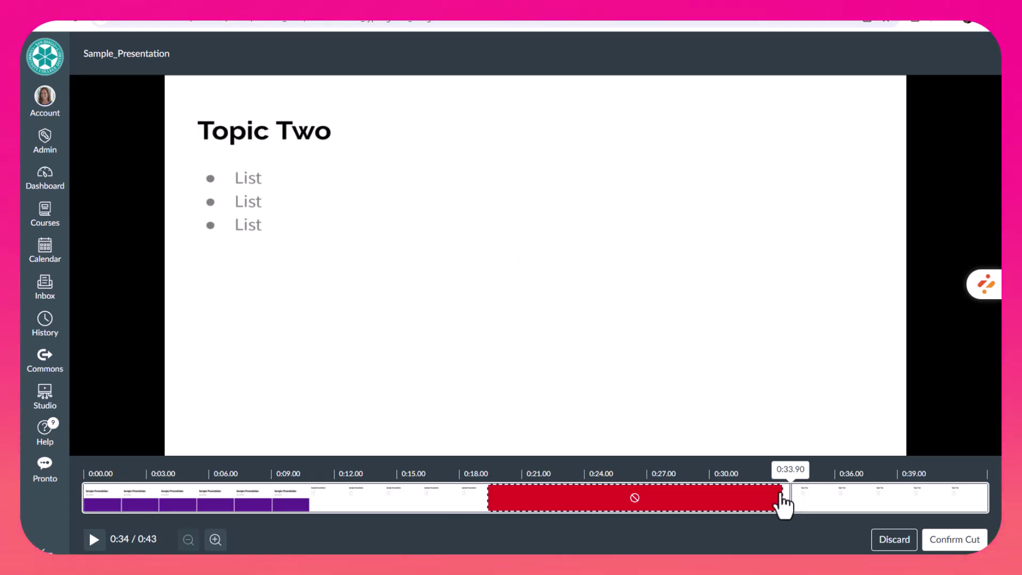
{"action": "left_click", "coordinate": [483, 502]}
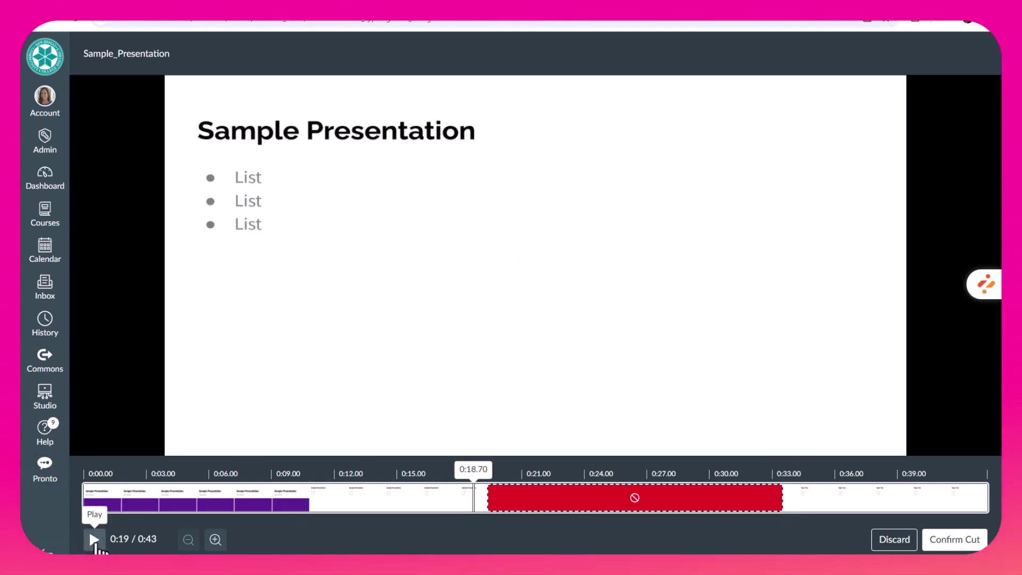
{"action": "left_click", "coordinate": [95, 539]}
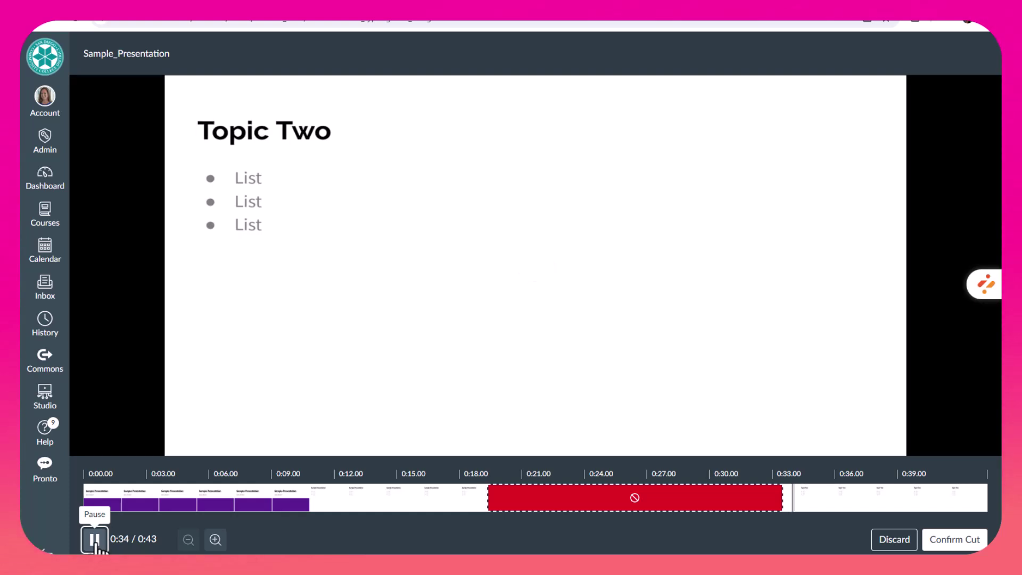
{"action": "left_click", "coordinate": [95, 540]}
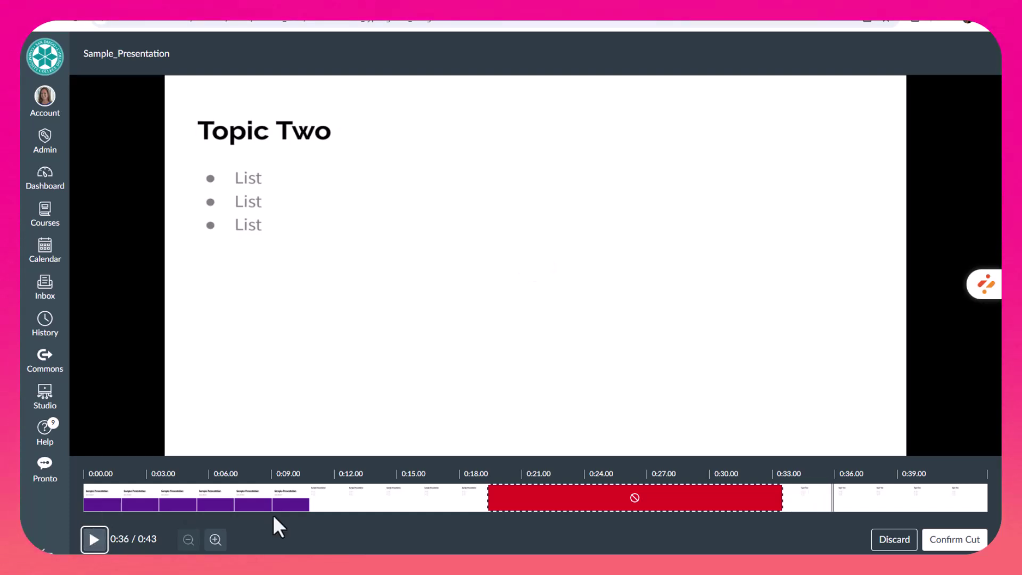
{"action": "left_click", "coordinate": [495, 501]}
{"action": "left_click_drag", "start_coordinate": [486, 500], "coordinate": [493, 500]}
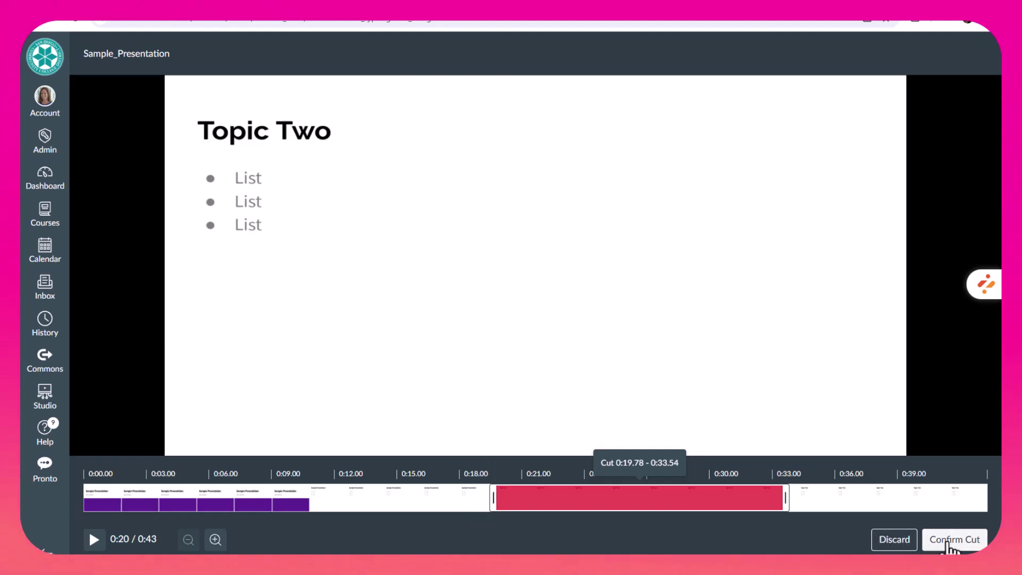
- Confirm the 0:19.78–0:33.54 cut so the video runs 0:30
{"action": "left_click", "coordinate": [950, 539]}
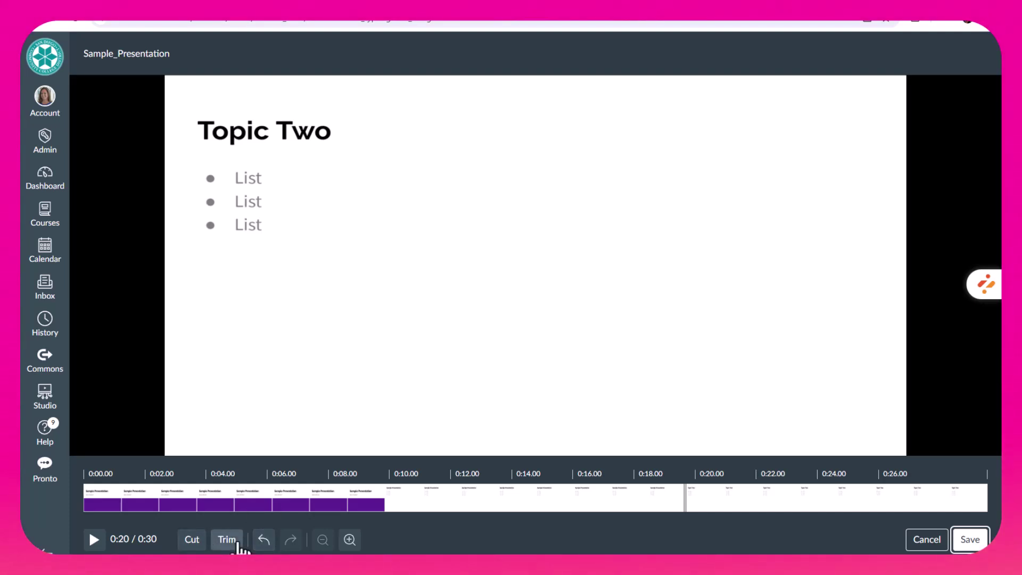
- Save a separate copy, dropping the 'Copy:' prefix to title it Sample_Presentation_edited
{"action": "left_click", "coordinate": [969, 539]}
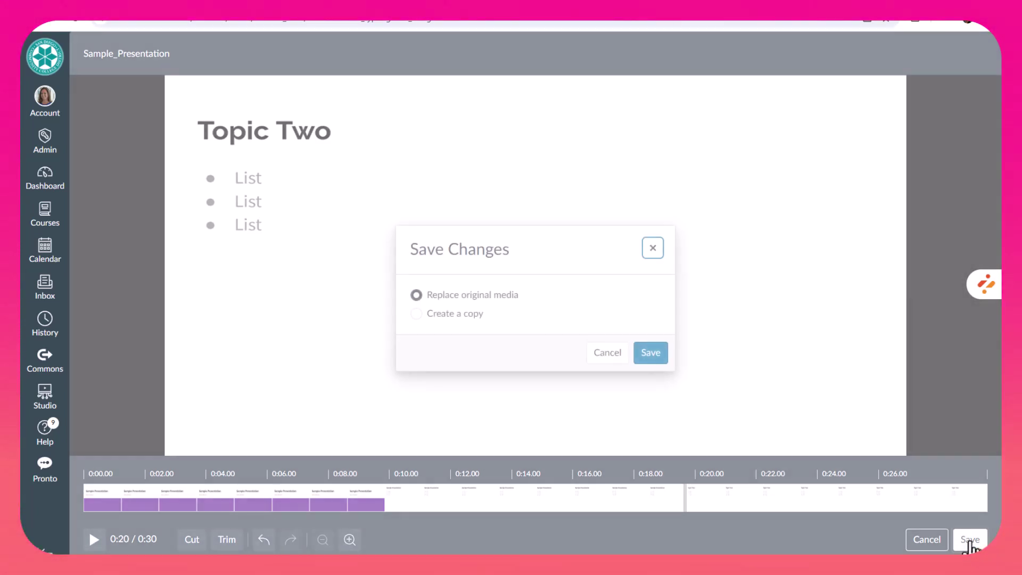
{"action": "left_click", "coordinate": [462, 315]}
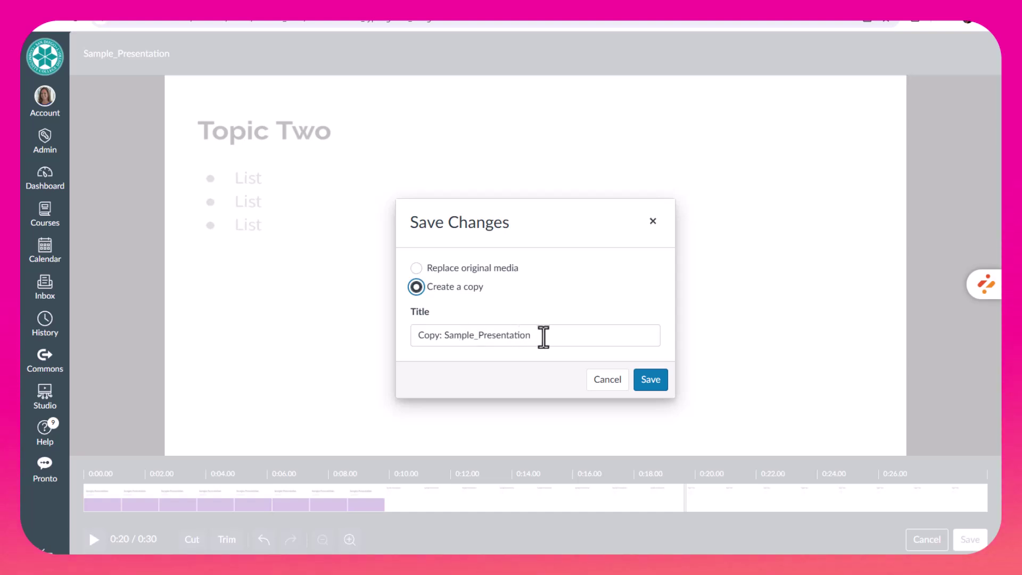
{"action": "left_click_drag", "start_coordinate": [443, 334], "coordinate": [413, 337]}
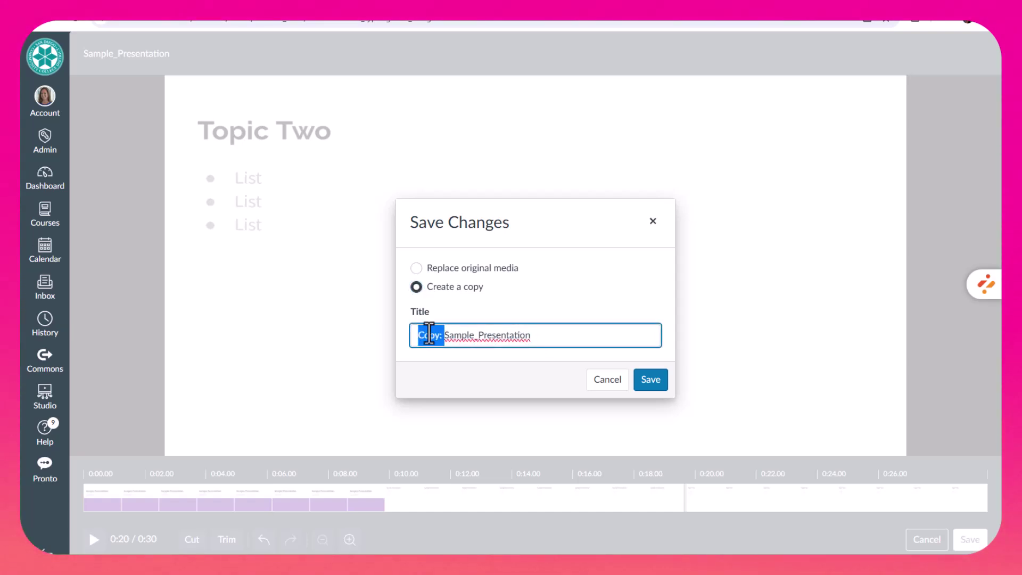
{"action": "key", "text": "BackSpace"}
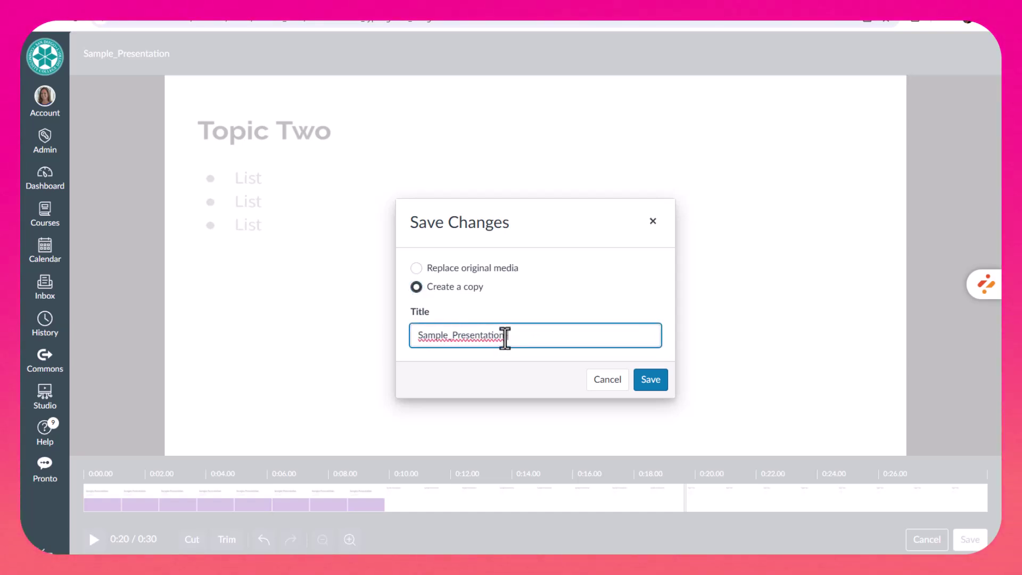
{"action": "type", "text": "_edited"}
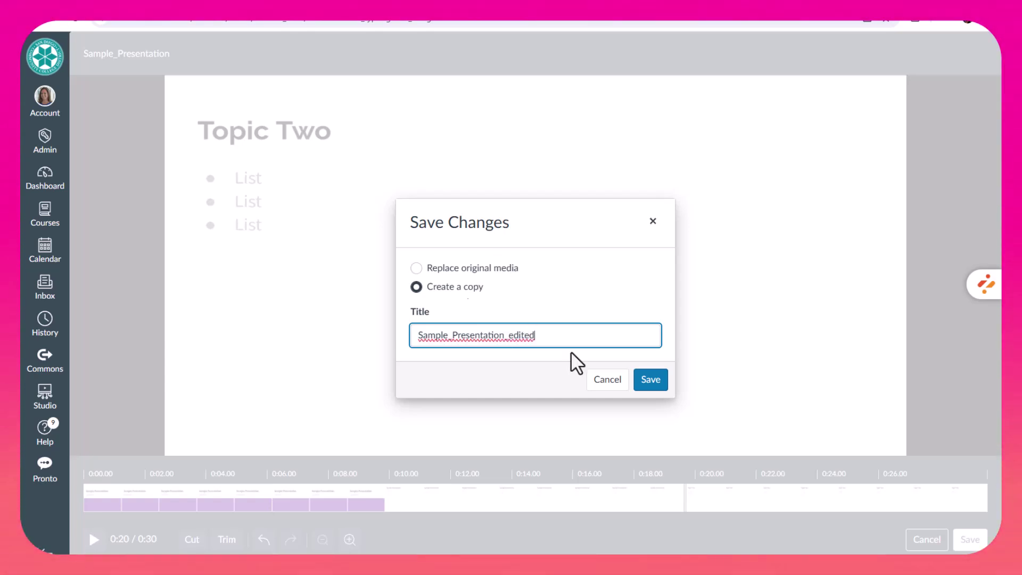
{"action": "left_click", "coordinate": [650, 380]}
- Confirm the save and return to My Library to see Sample_Presentation_edited
{"action": "left_click", "coordinate": [650, 380]}
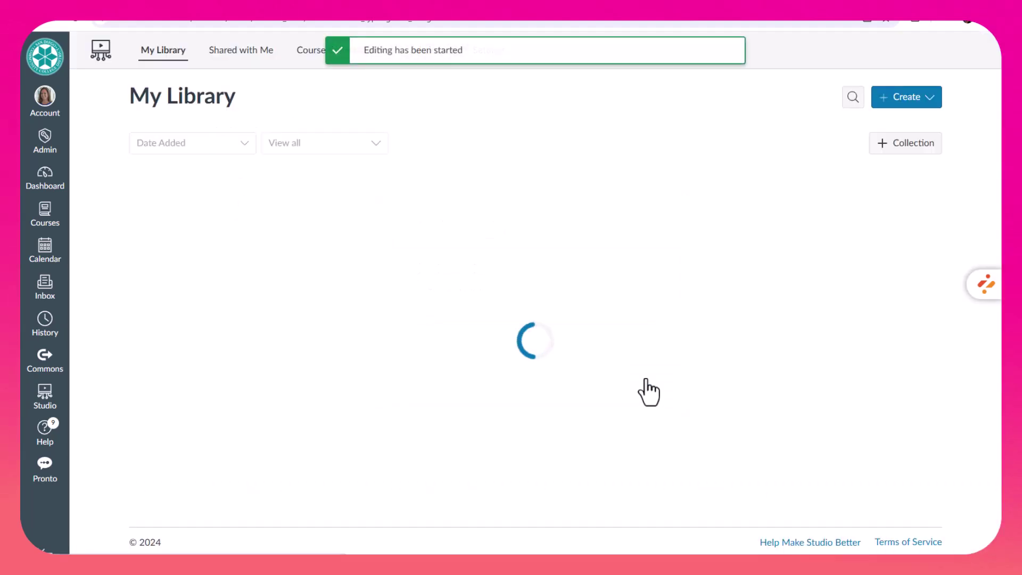